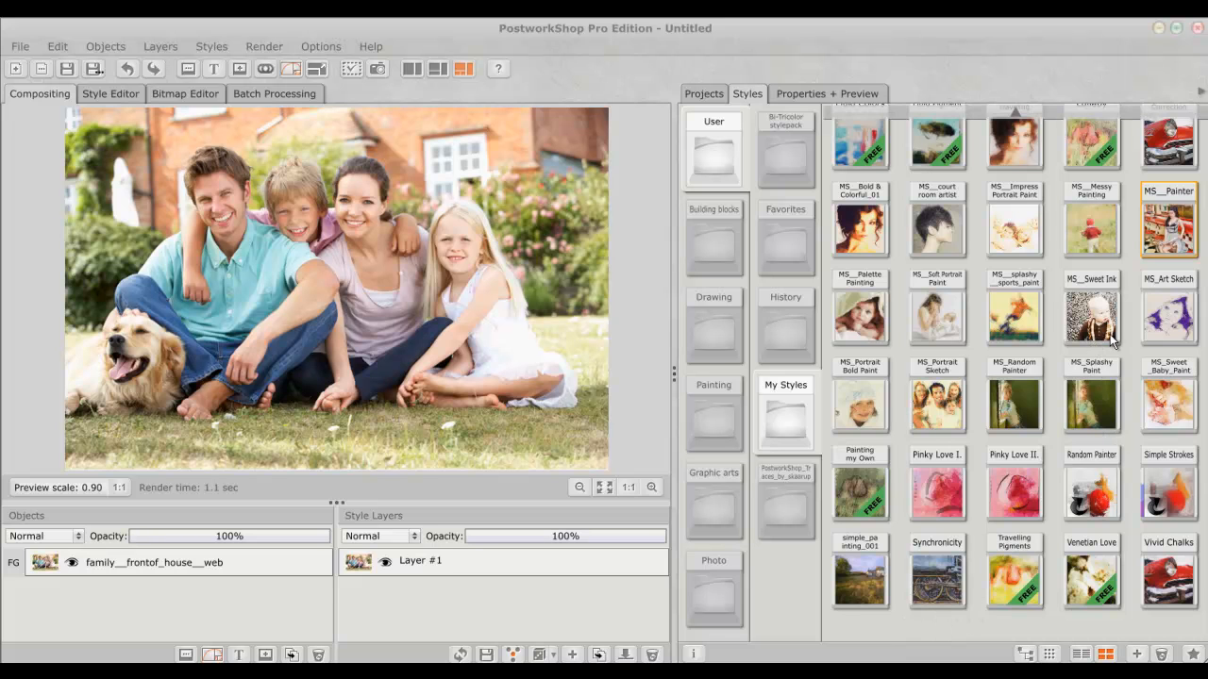
Apply the MS__Painter style from My Styles to the family photo's style layers and show its properties
{"action": "left_click", "coordinate": [1171, 196]}
{"action": "left_click_drag", "start_coordinate": [1170, 195], "coordinate": [451, 557]}
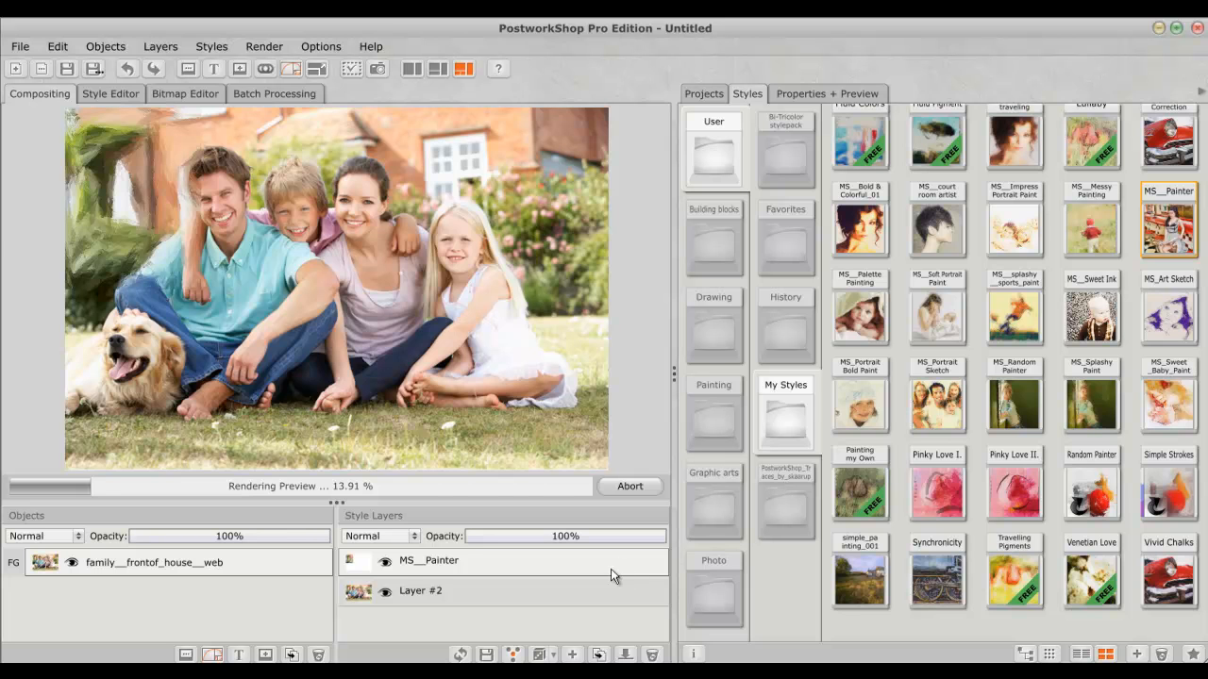
{"action": "left_click", "coordinate": [821, 91]}
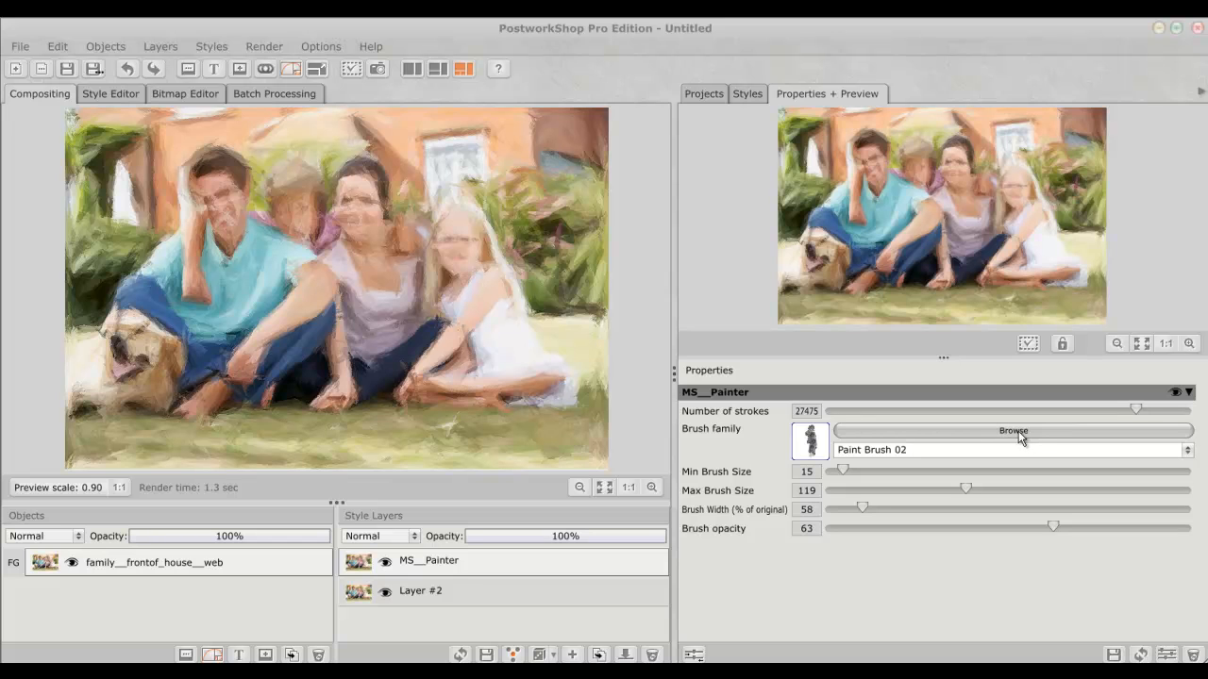
Browse for the MS__Painter brush family and preview the photo rendered with Paint Brush 02
{"action": "left_click", "coordinate": [1017, 434]}
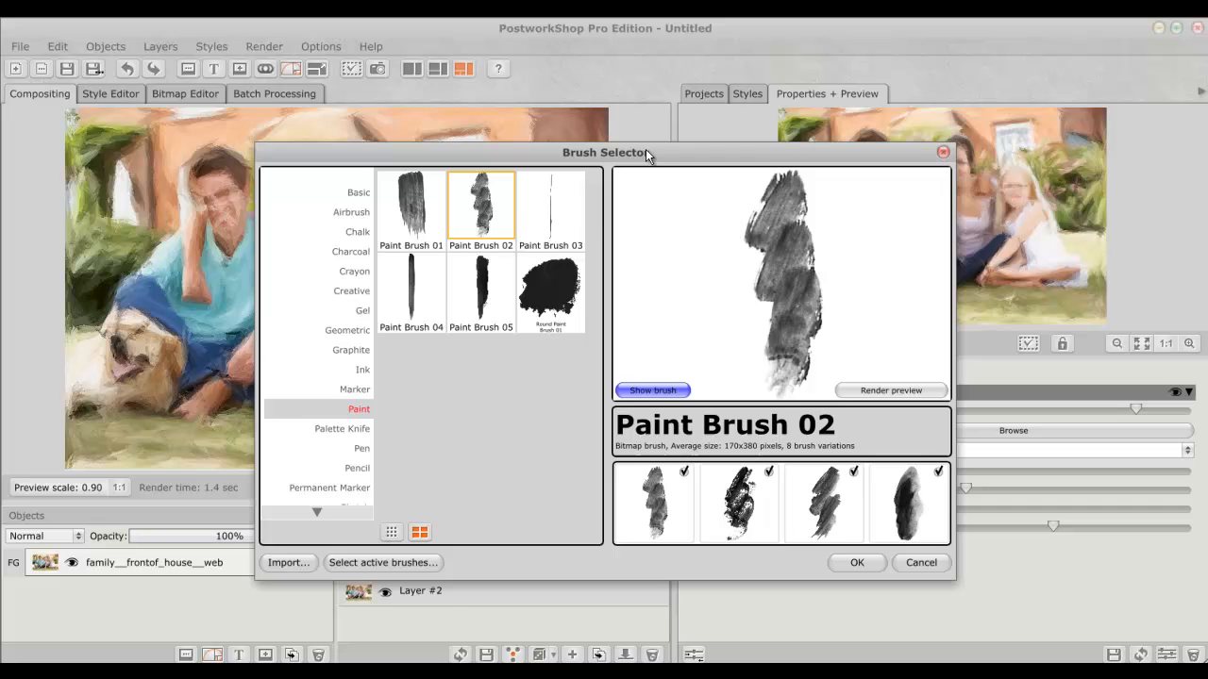
{"action": "mouse_move", "coordinate": [645, 149]}
{"action": "left_mouse_down"}
{"action": "mouse_move", "coordinate": [620, 156]}
{"action": "mouse_move", "coordinate": [640, 151]}
{"action": "left_mouse_up"}
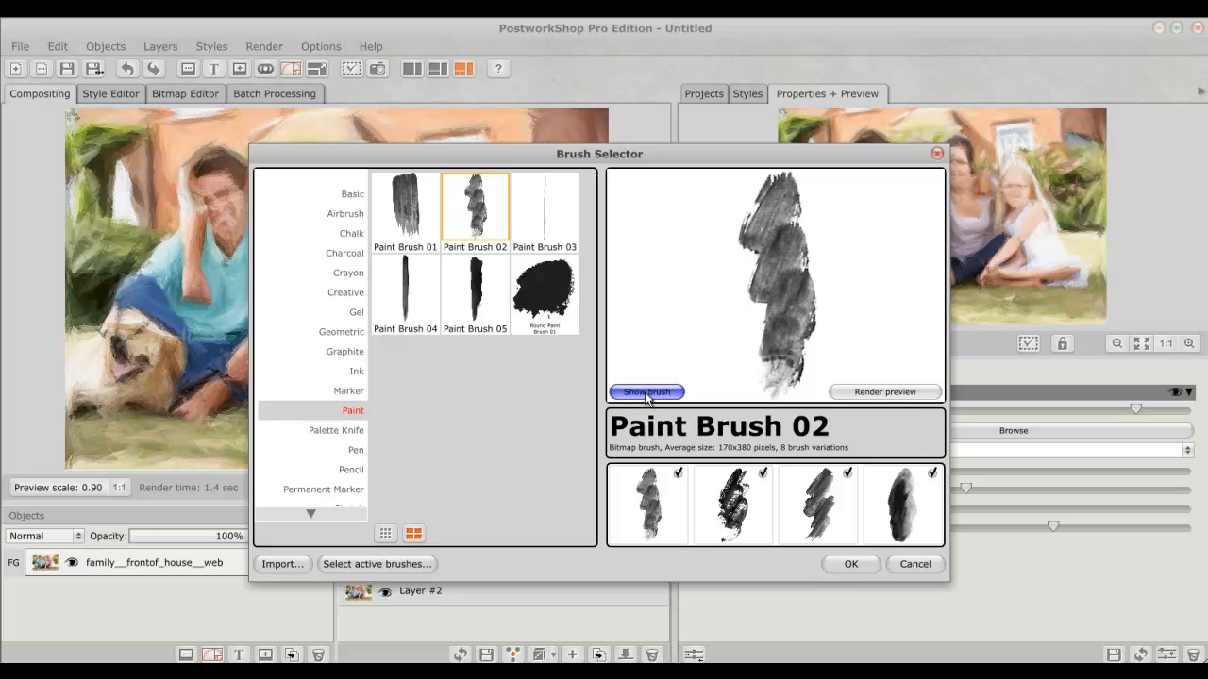
{"action": "left_click", "coordinate": [871, 393]}
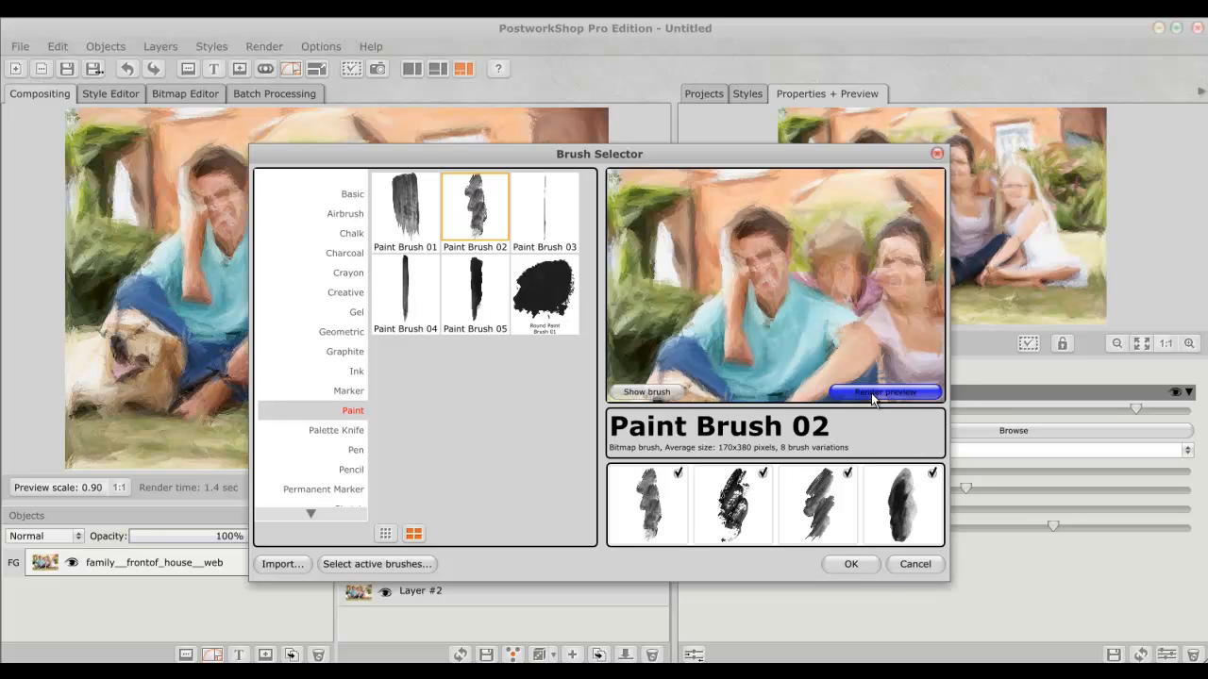
{"action": "mouse_move", "coordinate": [763, 289]}
{"action": "left_mouse_down"}
{"action": "mouse_move", "coordinate": [817, 255]}
{"action": "mouse_move", "coordinate": [741, 310]}
{"action": "mouse_move", "coordinate": [637, 304]}
{"action": "mouse_move", "coordinate": [782, 296]}
{"action": "left_mouse_up"}
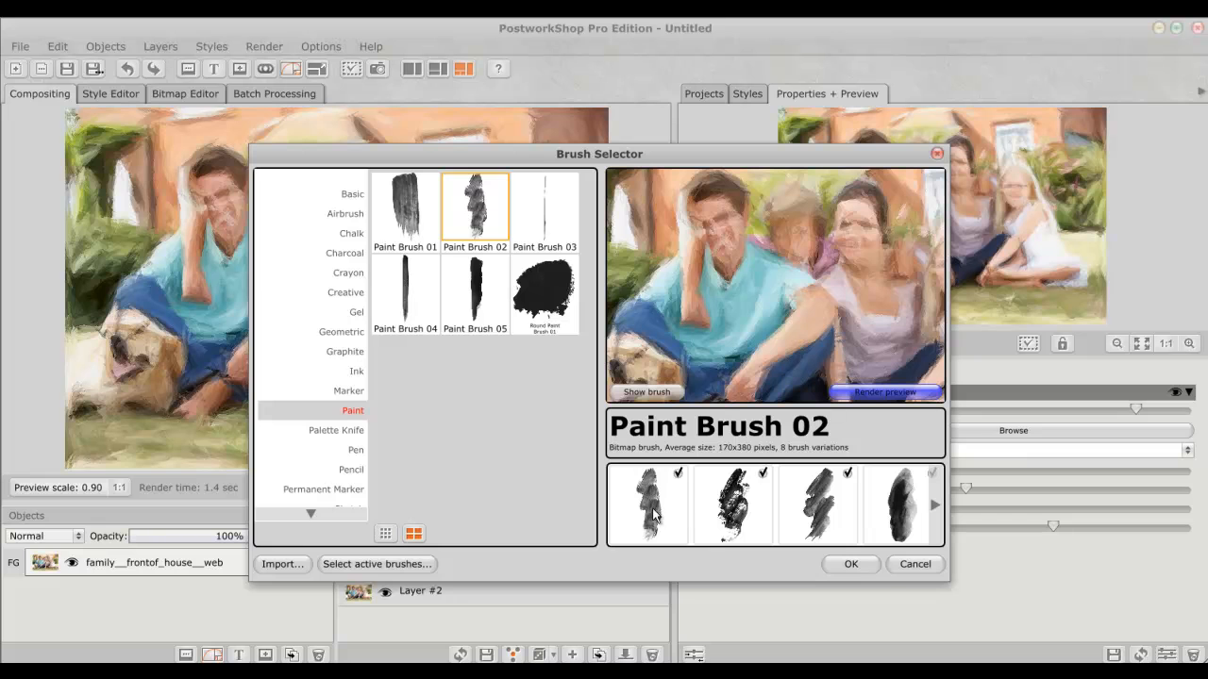
Look through all the brush variations contained in Paint Brush 02
{"action": "left_click", "coordinate": [935, 507]}
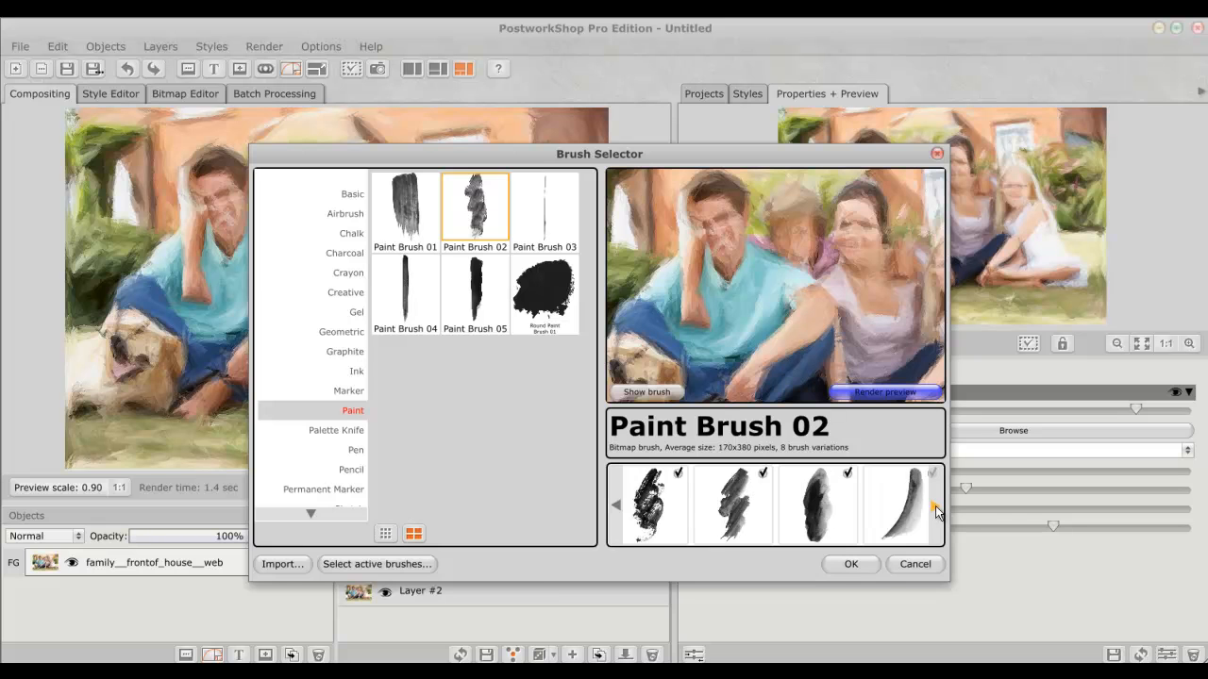
{"action": "left_click", "coordinate": [935, 506]}
{"action": "left_click", "coordinate": [935, 506]}
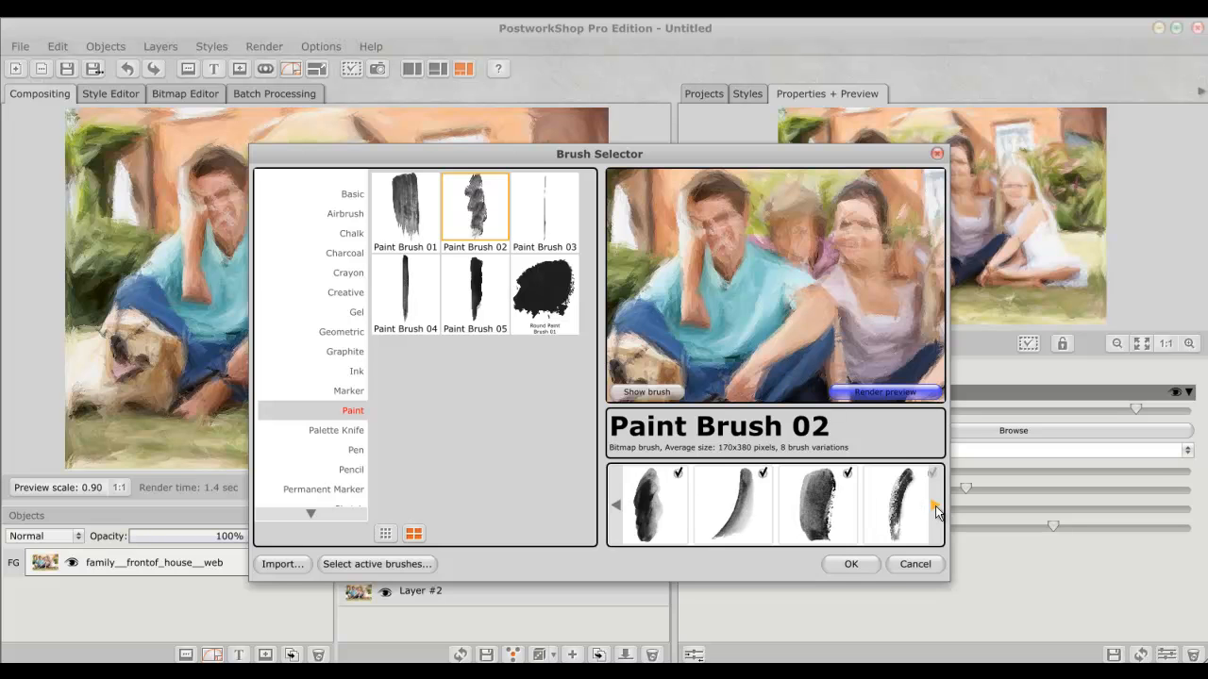
{"action": "left_click", "coordinate": [935, 506]}
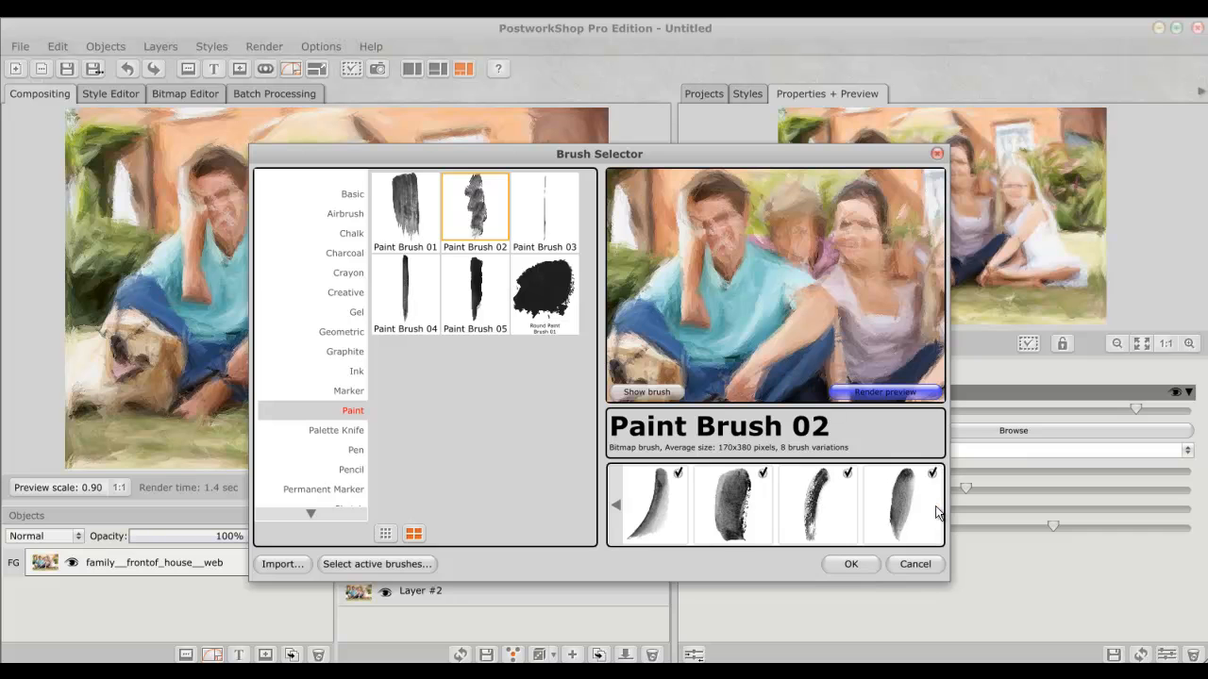
{"action": "left_click", "coordinate": [617, 504]}
{"action": "left_click", "coordinate": [617, 502]}
{"action": "left_click", "coordinate": [616, 502]}
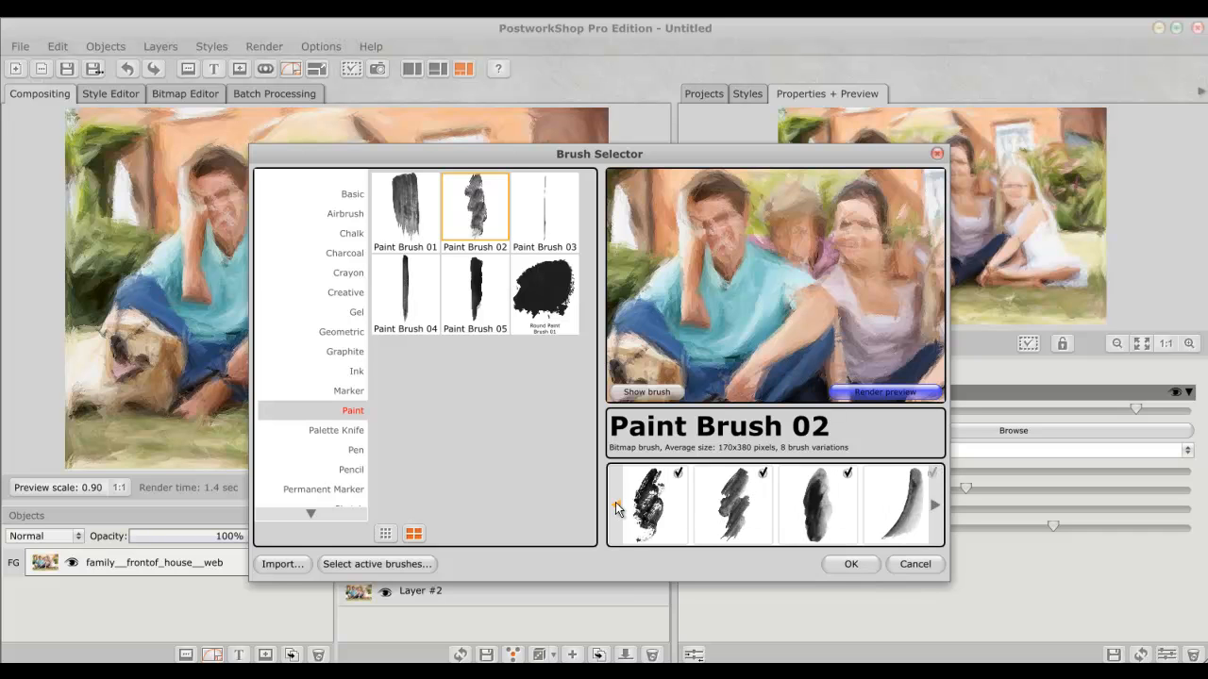
{"action": "left_click", "coordinate": [615, 502]}
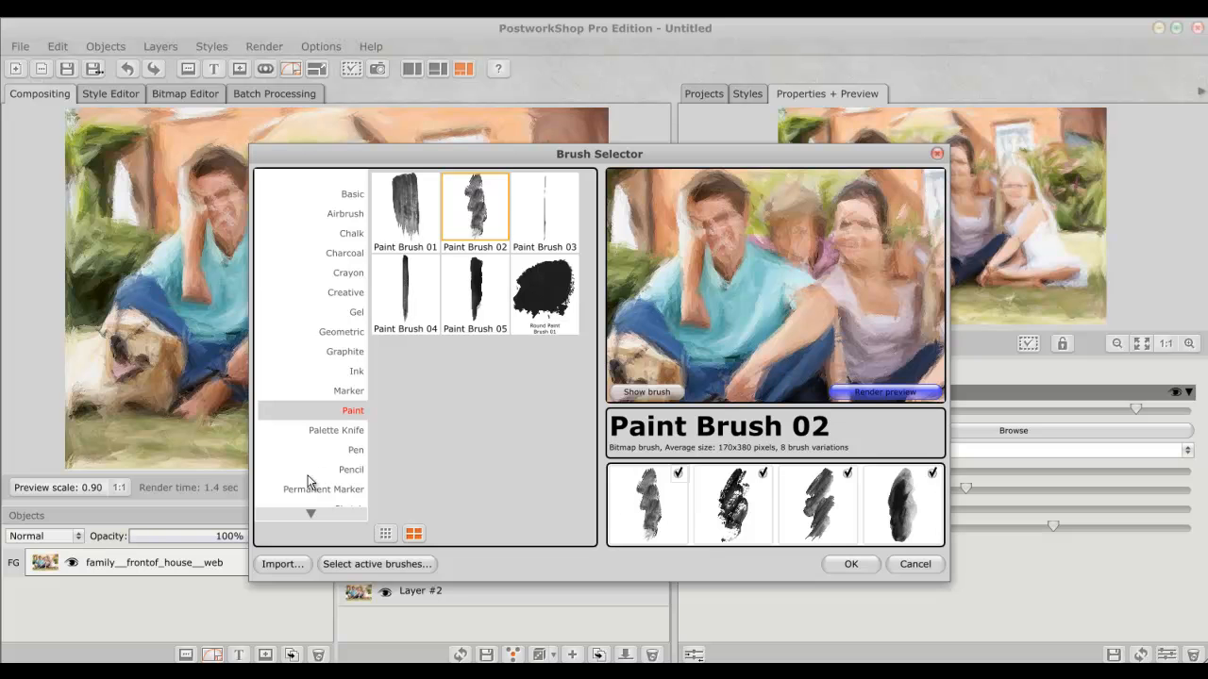
Import the Photoshop brush file Kay__s_Brushes_II_by_kay_ness from the __PhotoshopBrushes folder with the default import settings
{"action": "left_click", "coordinate": [285, 565]}
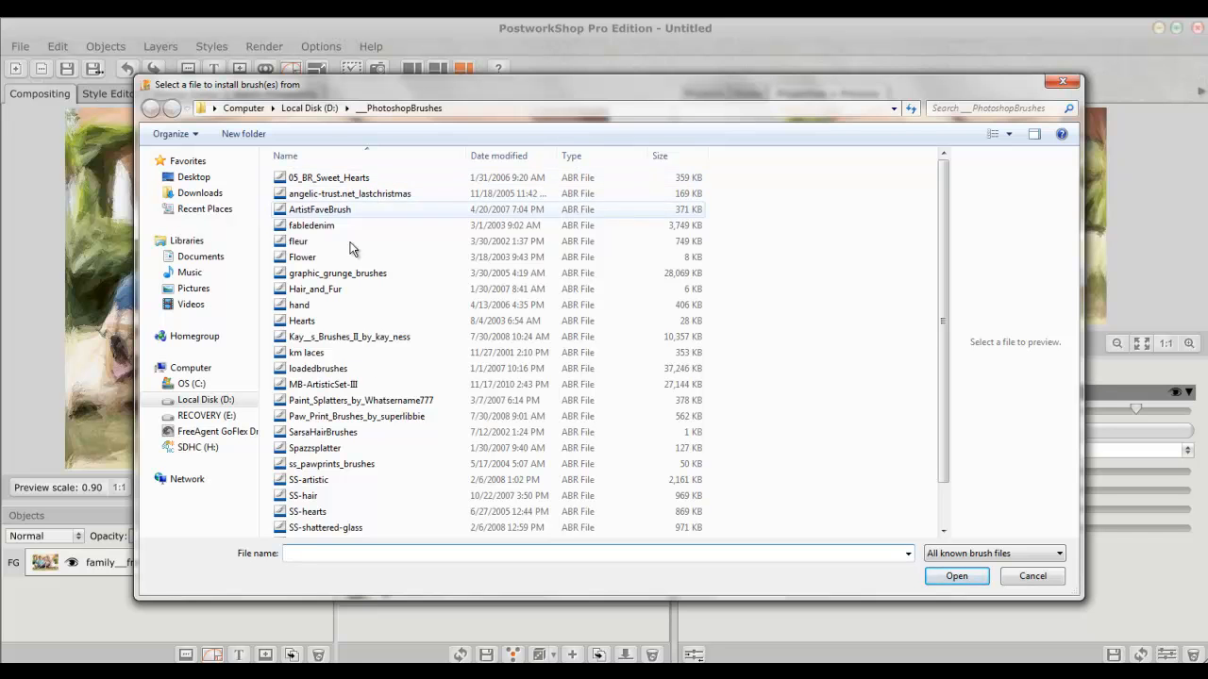
{"action": "left_click", "coordinate": [369, 340]}
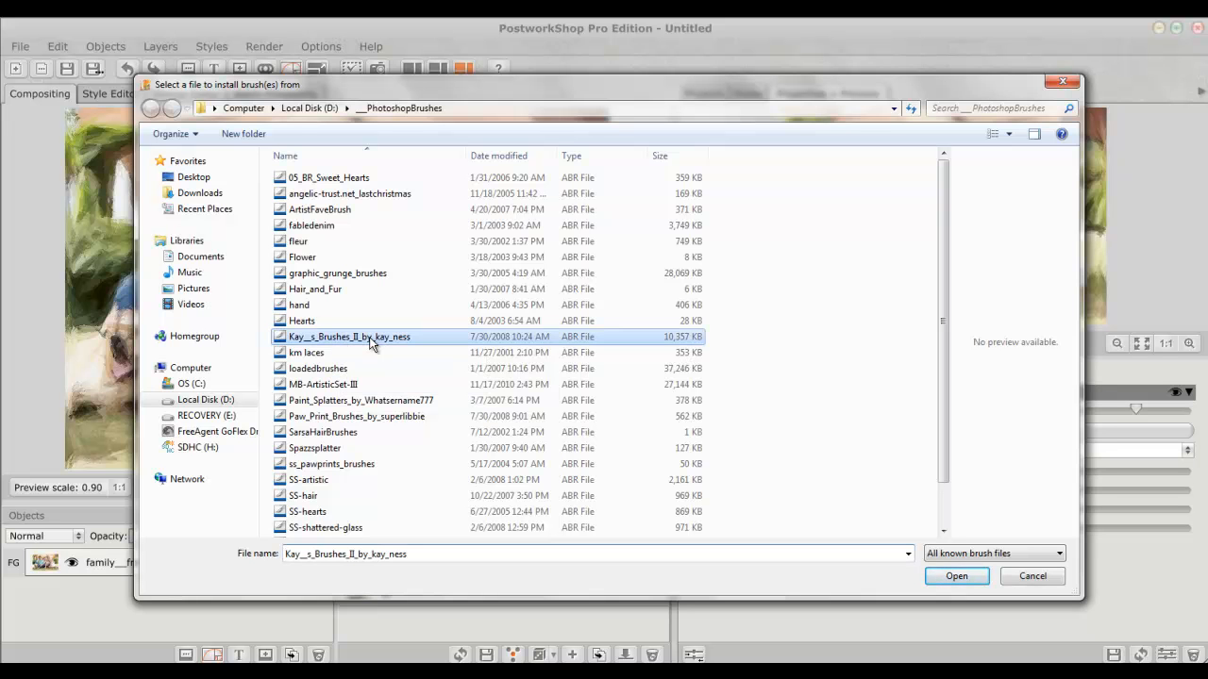
{"action": "left_click", "coordinate": [969, 575]}
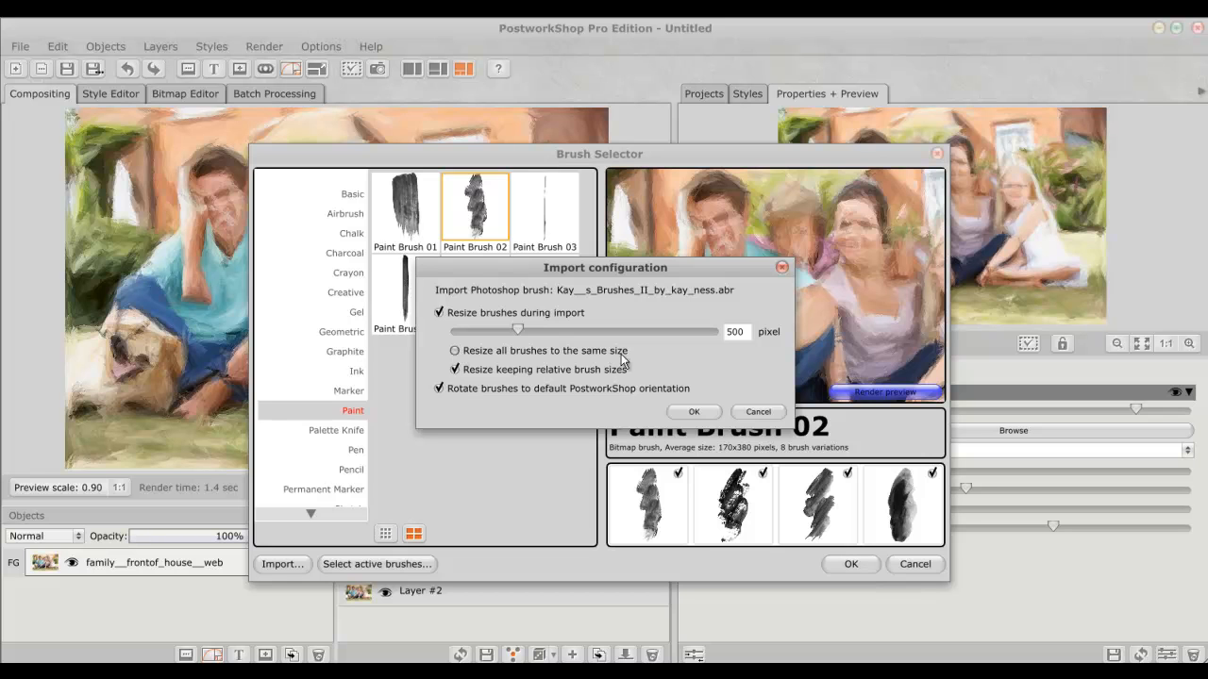
{"action": "left_click", "coordinate": [694, 412]}
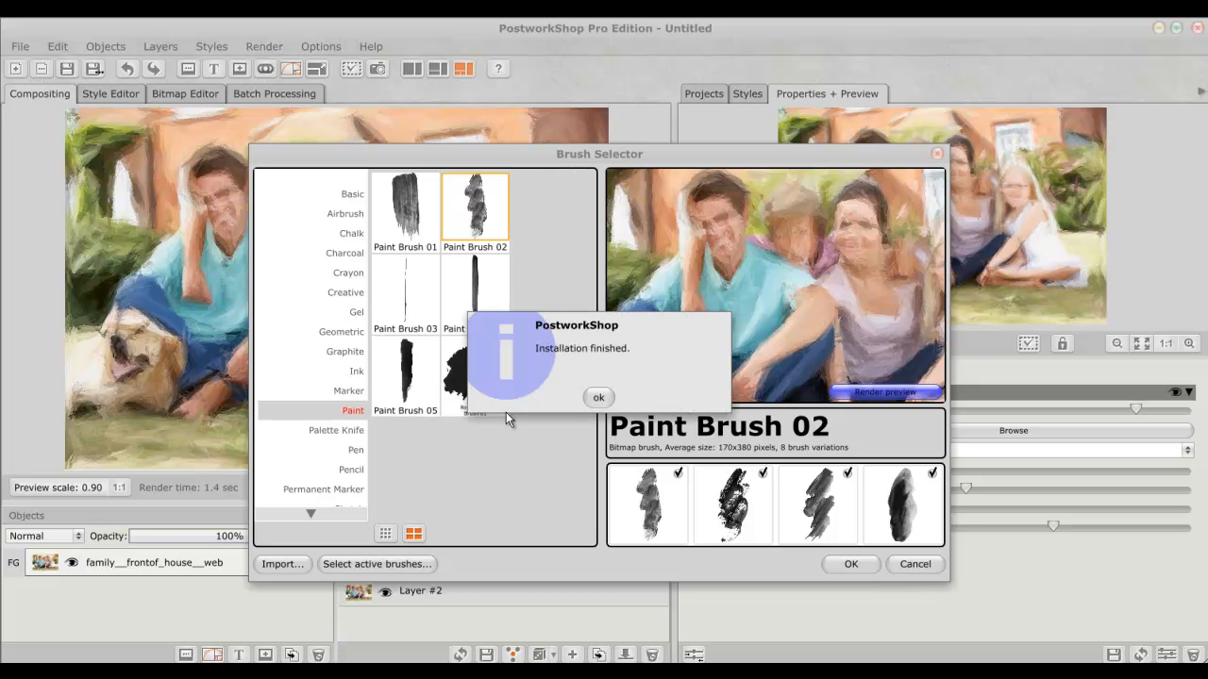
{"action": "left_click", "coordinate": [596, 398]}
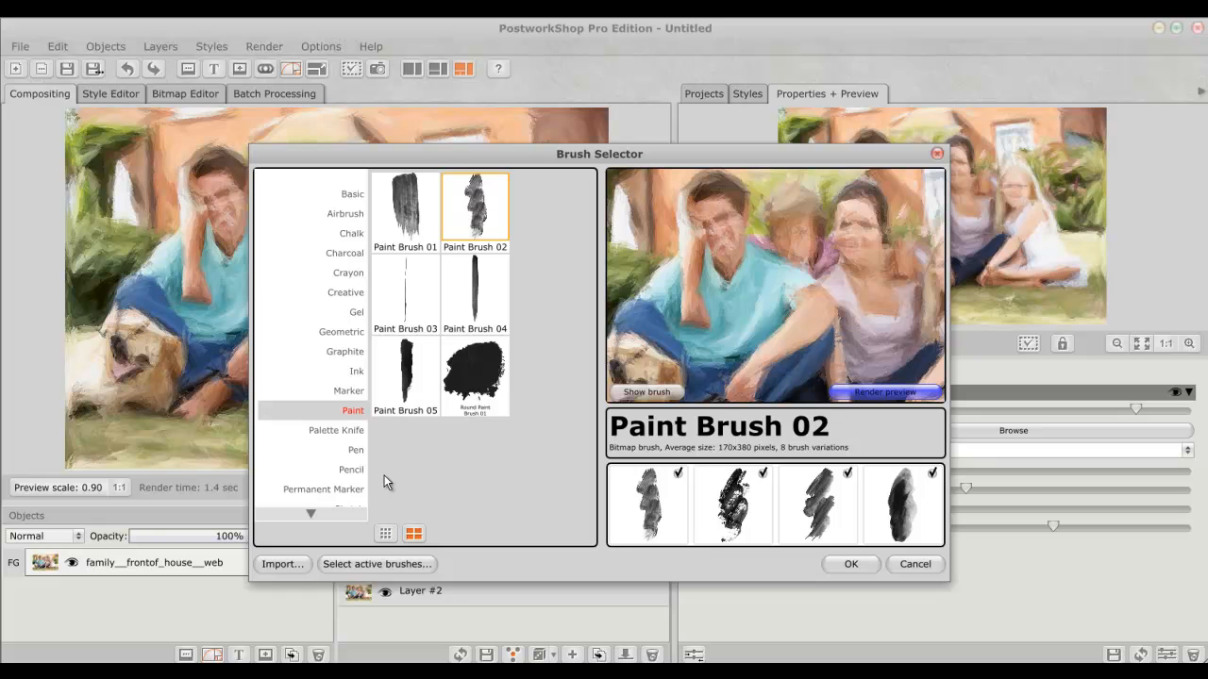
Select the imported Kay__s_Brushes_II brush in the Uncategorized category and inspect its rendered preview
{"action": "mouse_move", "coordinate": [312, 510]}
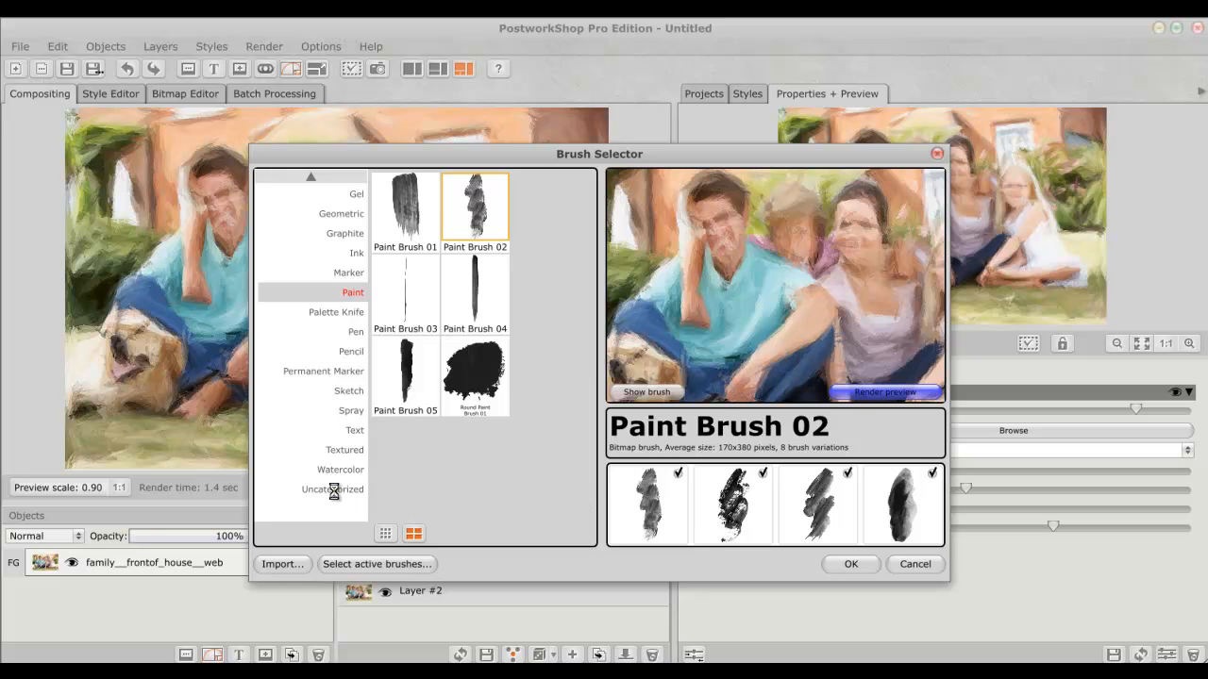
{"action": "left_click", "coordinate": [334, 489]}
{"action": "left_click_drag", "start_coordinate": [589, 349], "coordinate": [582, 493]}
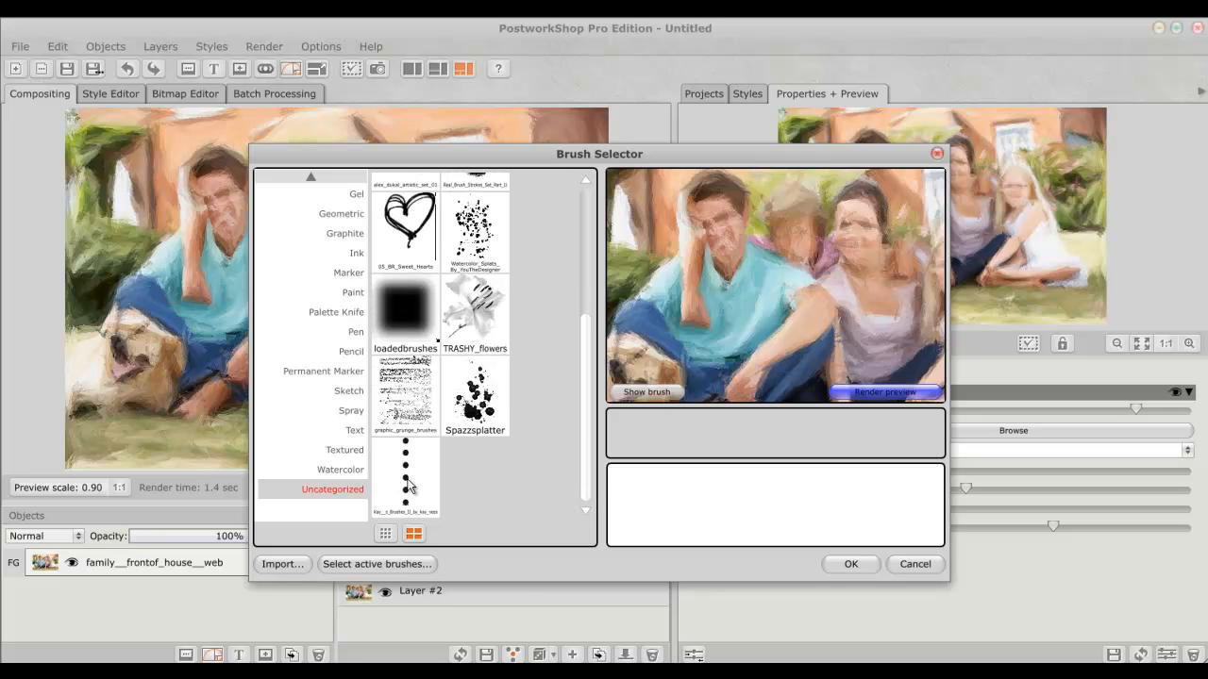
{"action": "left_click", "coordinate": [406, 480]}
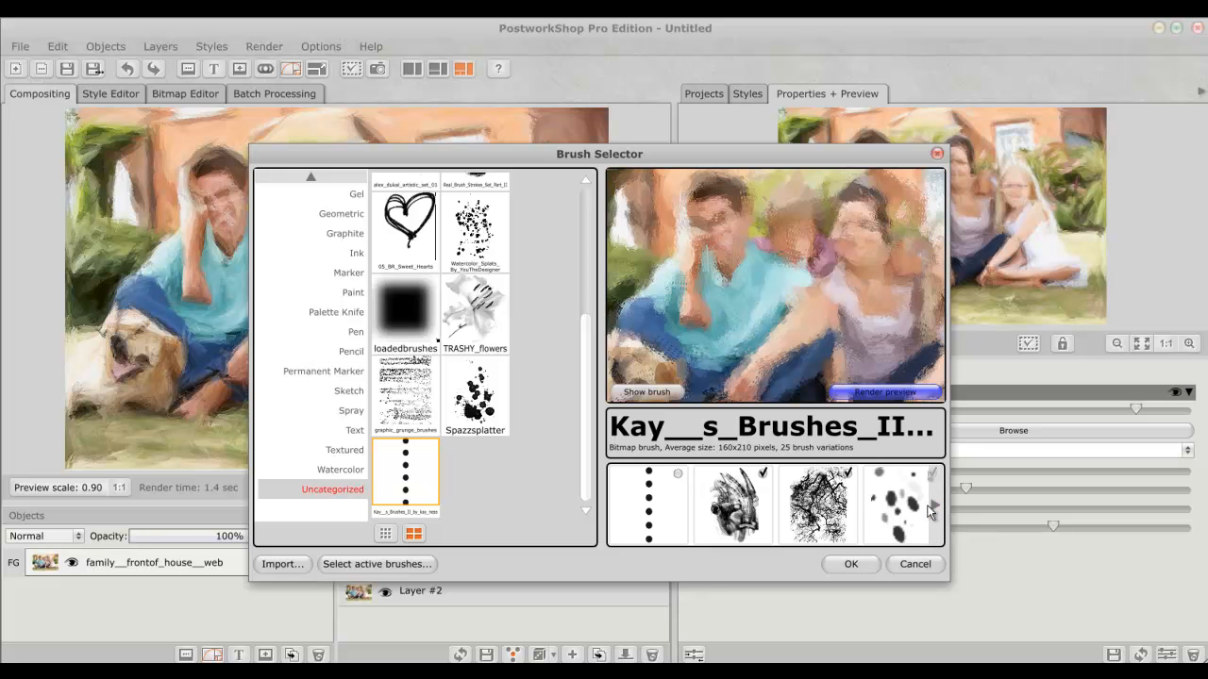
{"action": "left_click_drag", "start_coordinate": [879, 232], "coordinate": [773, 248]}
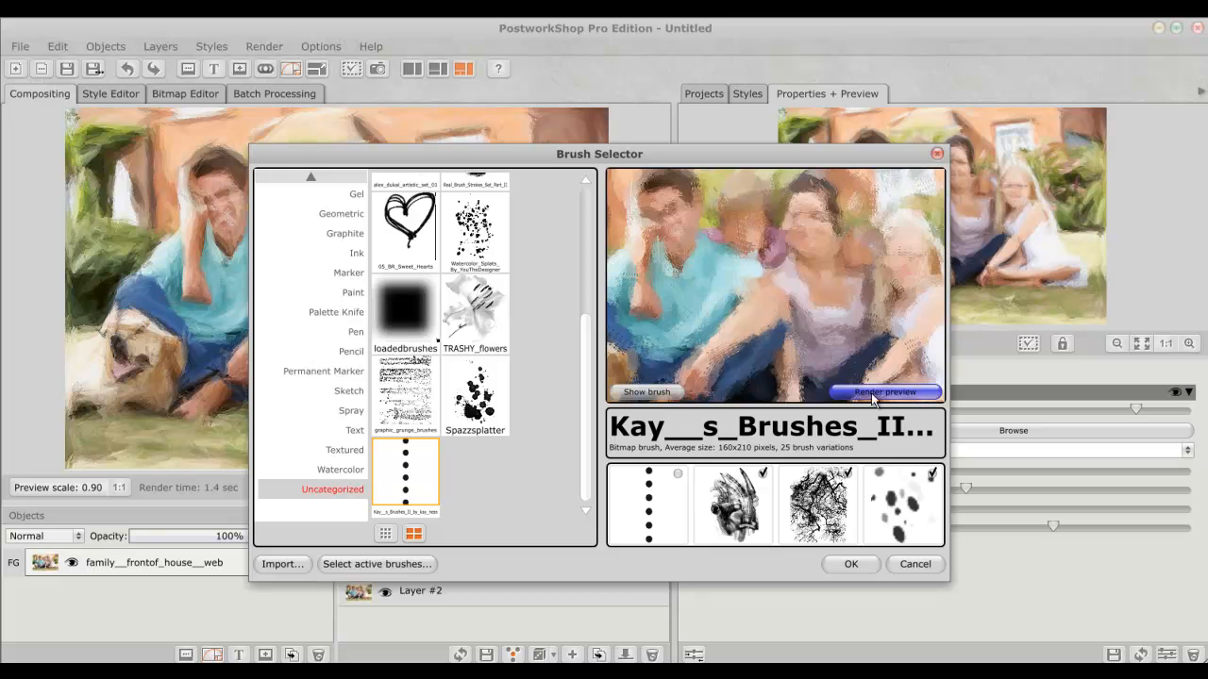
{"action": "left_click_drag", "start_coordinate": [725, 355], "coordinate": [728, 330]}
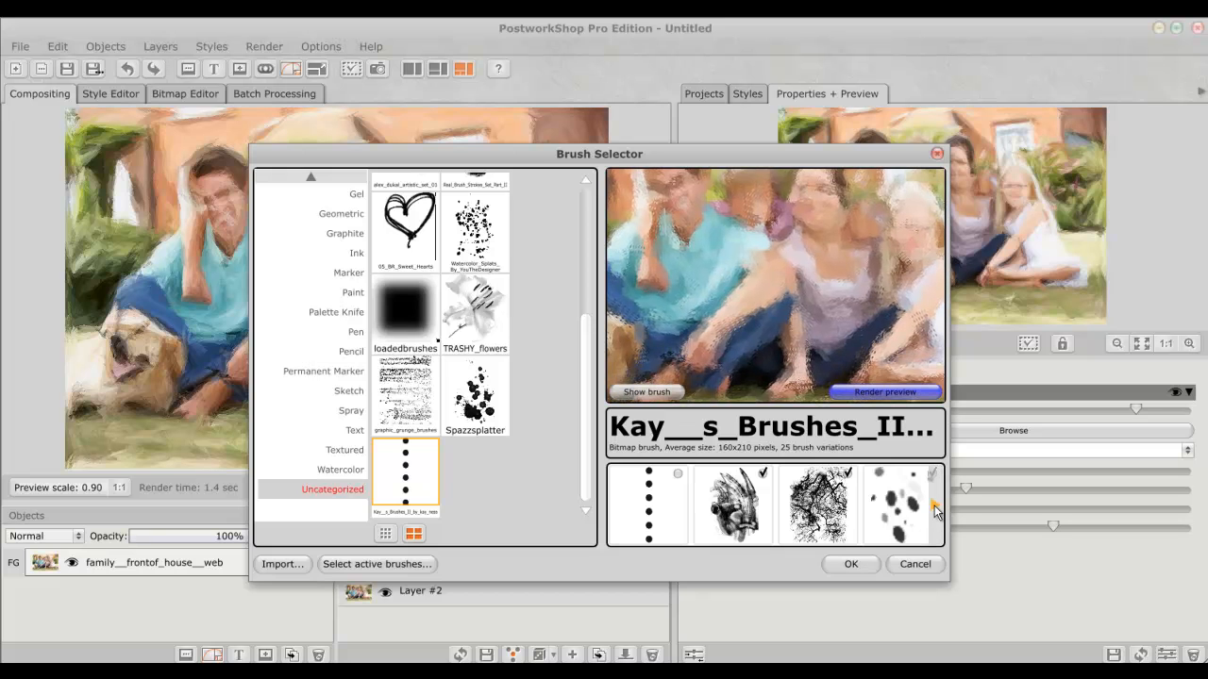
Look through all the variations of the imported brush to see which are active
{"action": "left_click", "coordinate": [934, 509]}
{"action": "left_click", "coordinate": [934, 509]}
{"action": "left_click", "coordinate": [934, 509]}
{"action": "left_click", "coordinate": [934, 509]}
{"action": "left_click", "coordinate": [934, 509]}
{"action": "left_click", "coordinate": [934, 508]}
{"action": "left_click", "coordinate": [934, 509]}
{"action": "left_click", "coordinate": [934, 508]}
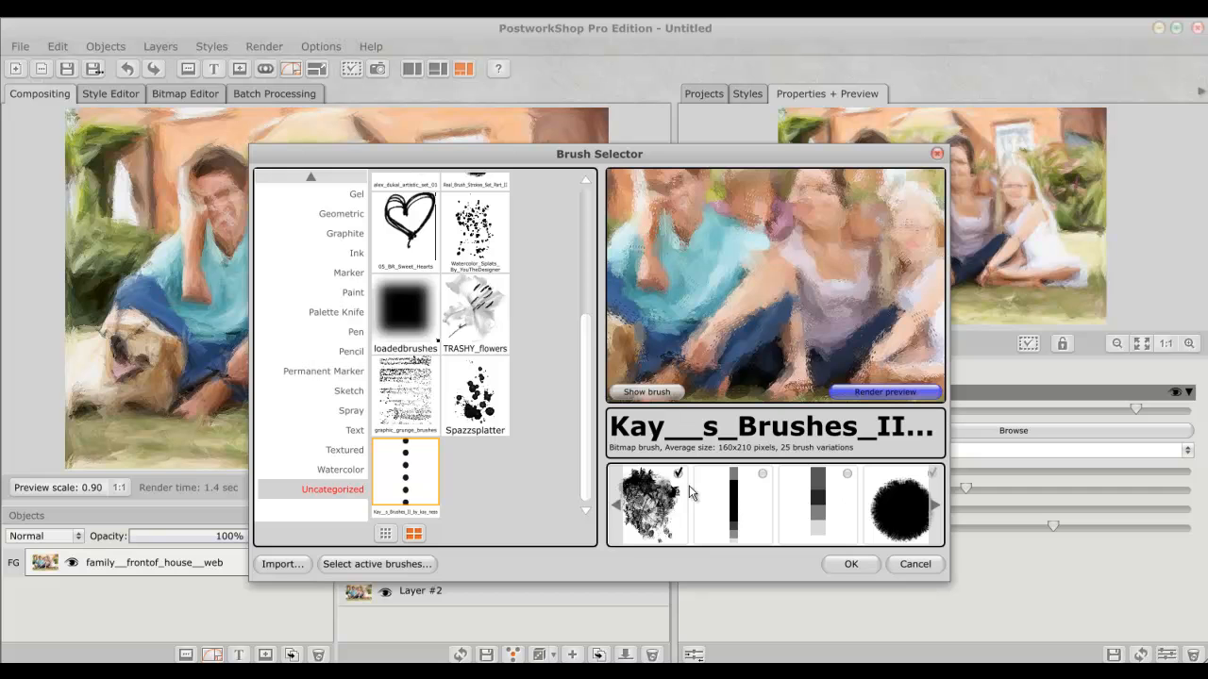
{"action": "left_click", "coordinate": [935, 509]}
{"action": "left_click", "coordinate": [934, 508]}
{"action": "left_click", "coordinate": [935, 509]}
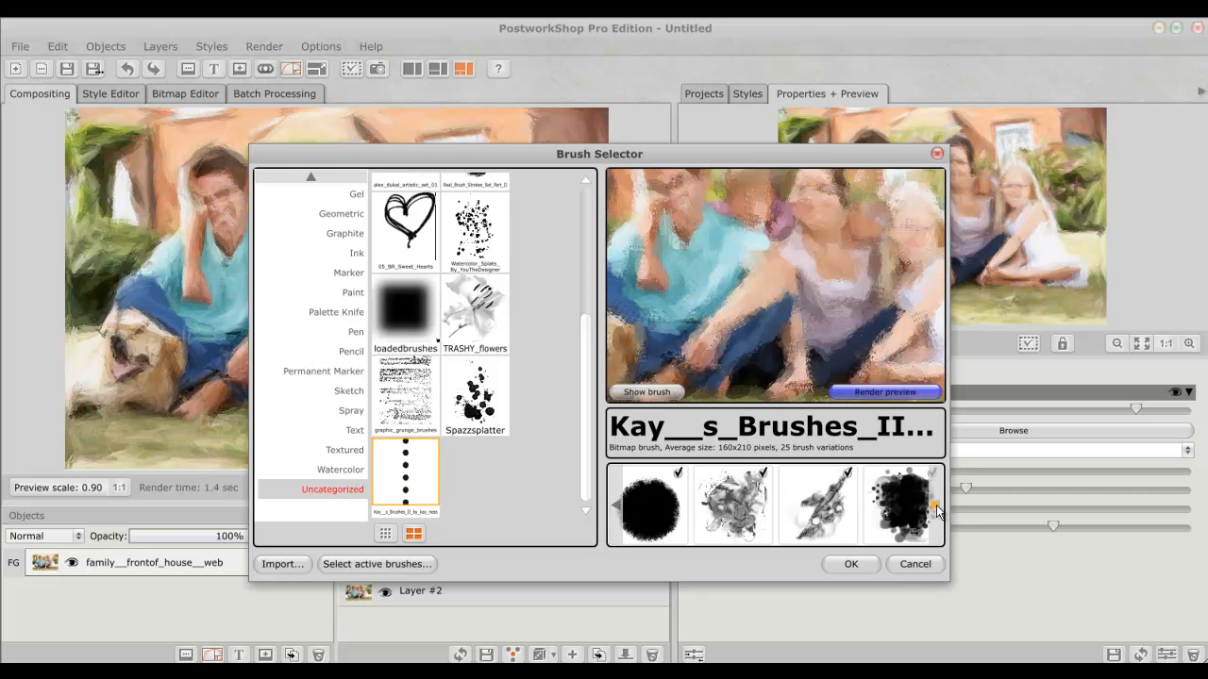
{"action": "left_click", "coordinate": [935, 509]}
{"action": "left_click", "coordinate": [934, 508]}
{"action": "left_click", "coordinate": [934, 509]}
{"action": "left_click", "coordinate": [934, 508]}
{"action": "left_click", "coordinate": [935, 508]}
{"action": "left_click", "coordinate": [934, 508]}
{"action": "left_click", "coordinate": [934, 509]}
{"action": "left_click", "coordinate": [934, 509]}
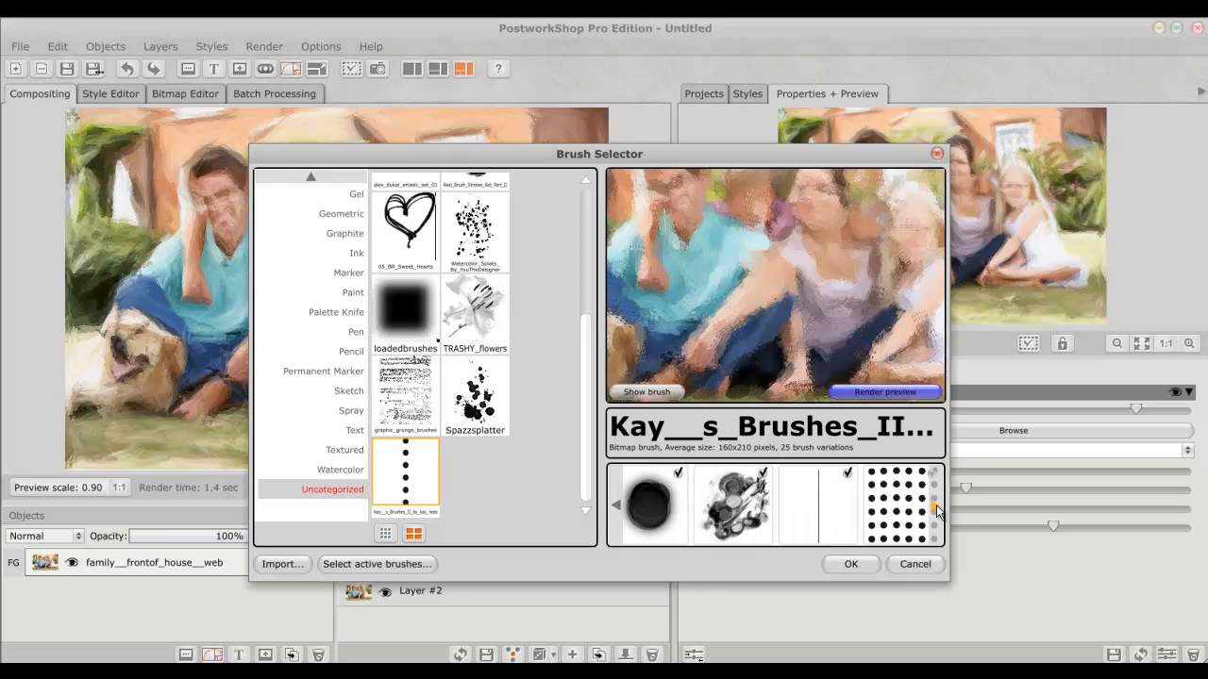
{"action": "left_click", "coordinate": [934, 509]}
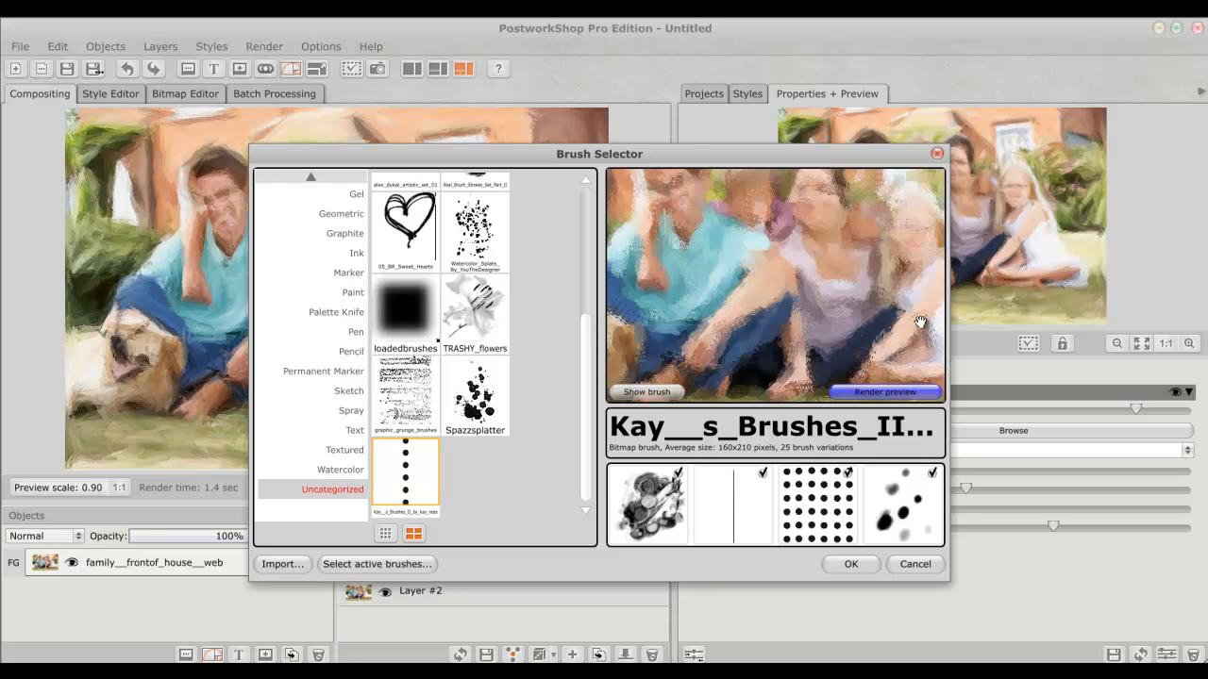
Deactivate the dot-grid brush variation and render the preview again around the dog
{"action": "left_click_drag", "start_coordinate": [921, 321], "coordinate": [837, 265]}
{"action": "mouse_move", "coordinate": [835, 207]}
{"action": "left_mouse_down"}
{"action": "mouse_move", "coordinate": [791, 282]}
{"action": "mouse_move", "coordinate": [728, 315]}
{"action": "mouse_move", "coordinate": [780, 242]}
{"action": "mouse_move", "coordinate": [824, 220]}
{"action": "left_mouse_up"}
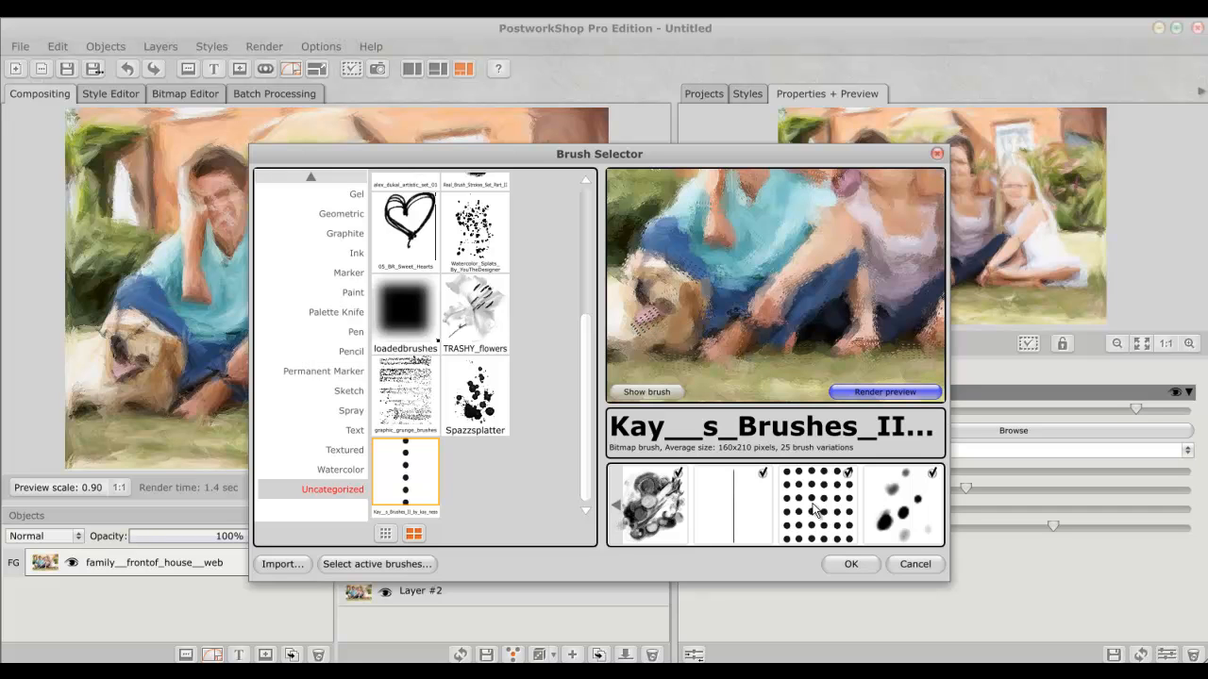
{"action": "left_click", "coordinate": [848, 472]}
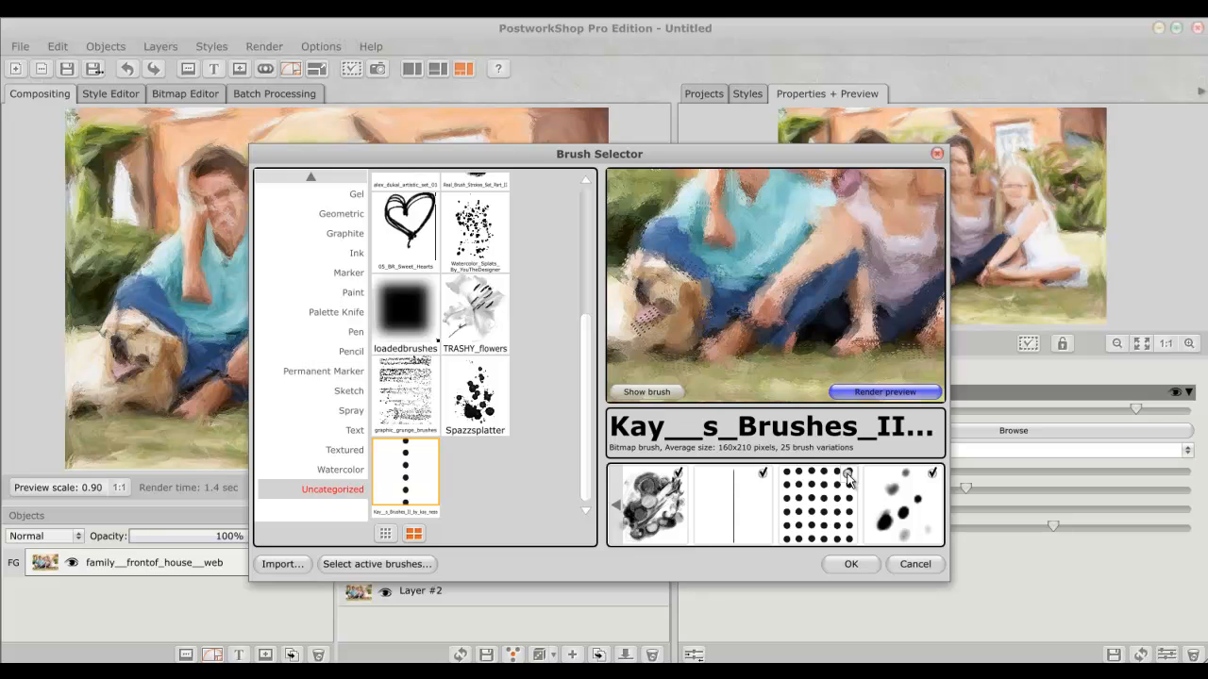
{"action": "left_click", "coordinate": [873, 395]}
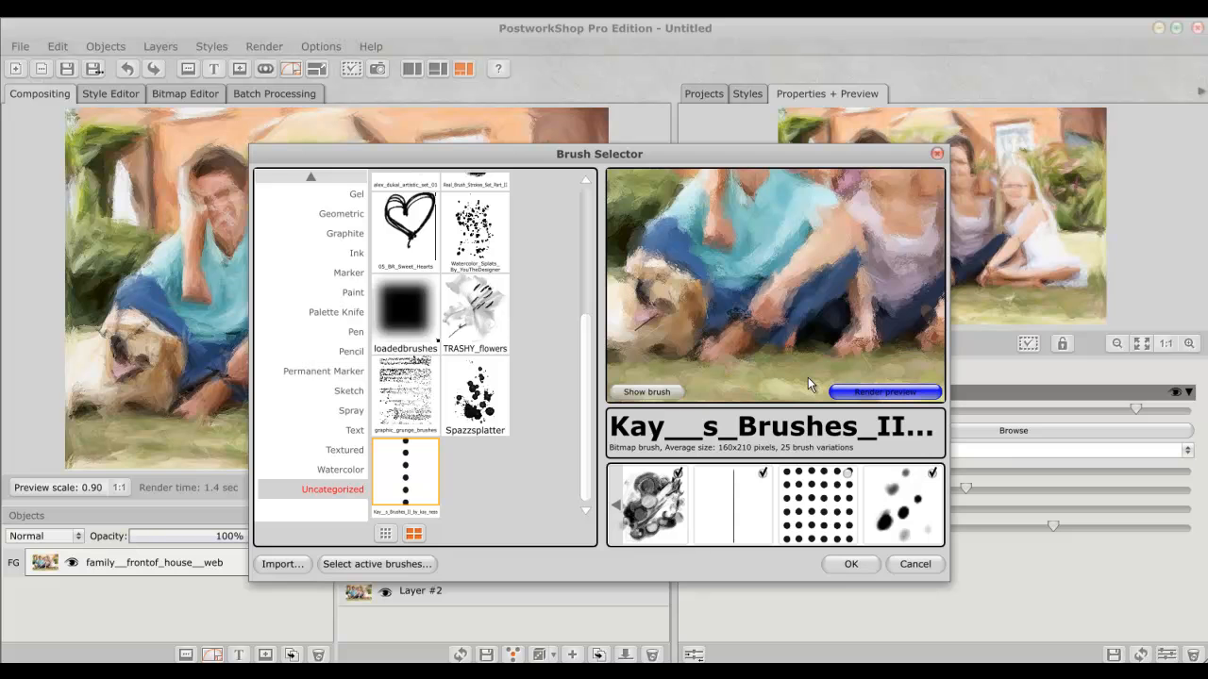
Deactivate the soft round, blurred oval and dark circle-edged square variations, and apply the imported brush to the MS__Painter style
{"action": "mouse_move", "coordinate": [808, 378]}
{"action": "left_mouse_down"}
{"action": "mouse_move", "coordinate": [650, 393]}
{"action": "mouse_move", "coordinate": [826, 433]}
{"action": "mouse_move", "coordinate": [911, 432]}
{"action": "left_mouse_up"}
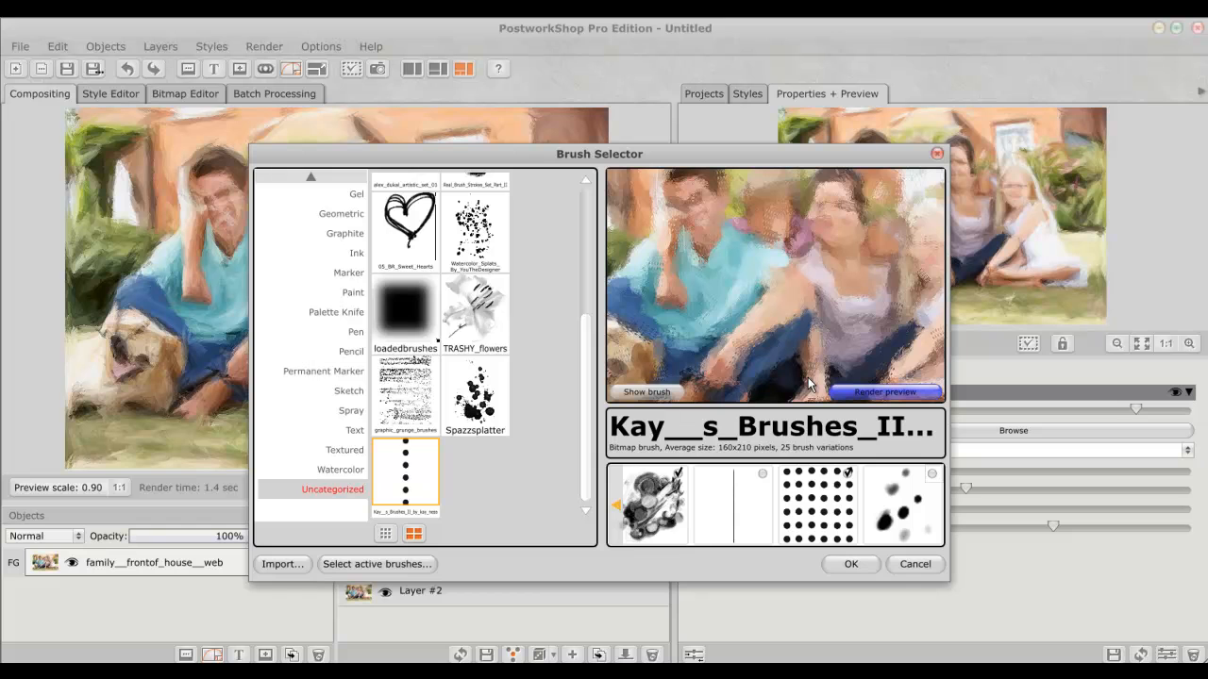
{"action": "left_click", "coordinate": [616, 505]}
{"action": "left_click", "coordinate": [616, 506]}
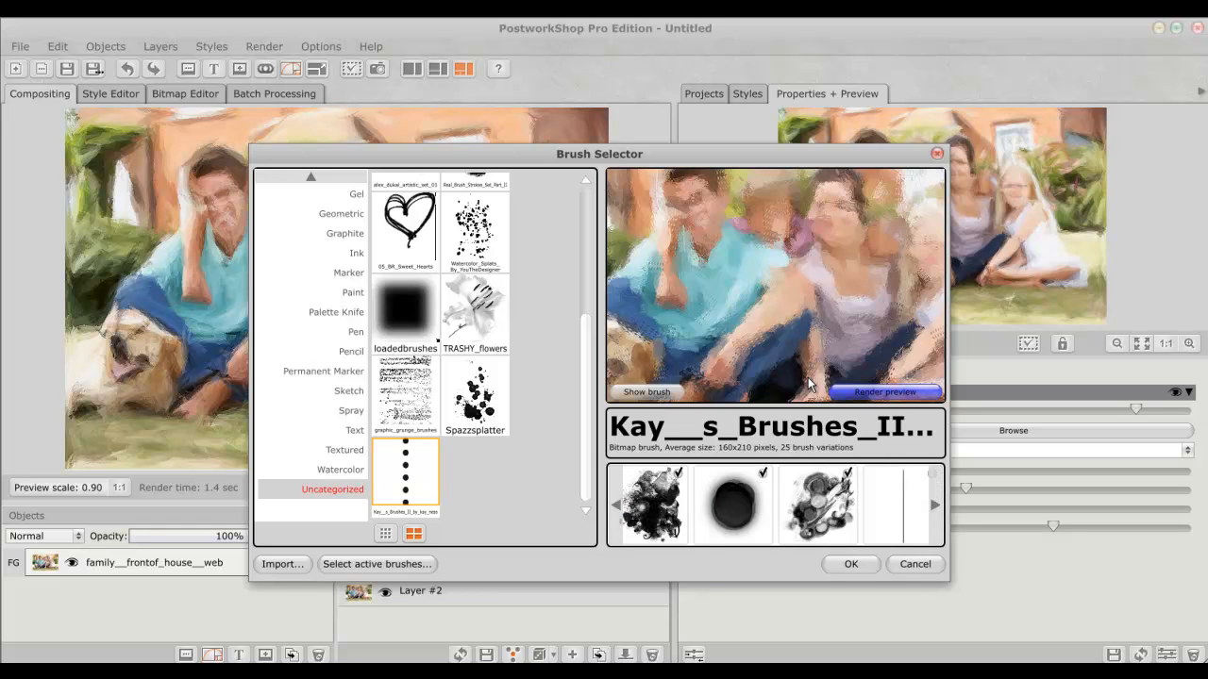
{"action": "left_click", "coordinate": [764, 474]}
{"action": "left_click", "coordinate": [616, 505]}
{"action": "left_click", "coordinate": [616, 506]}
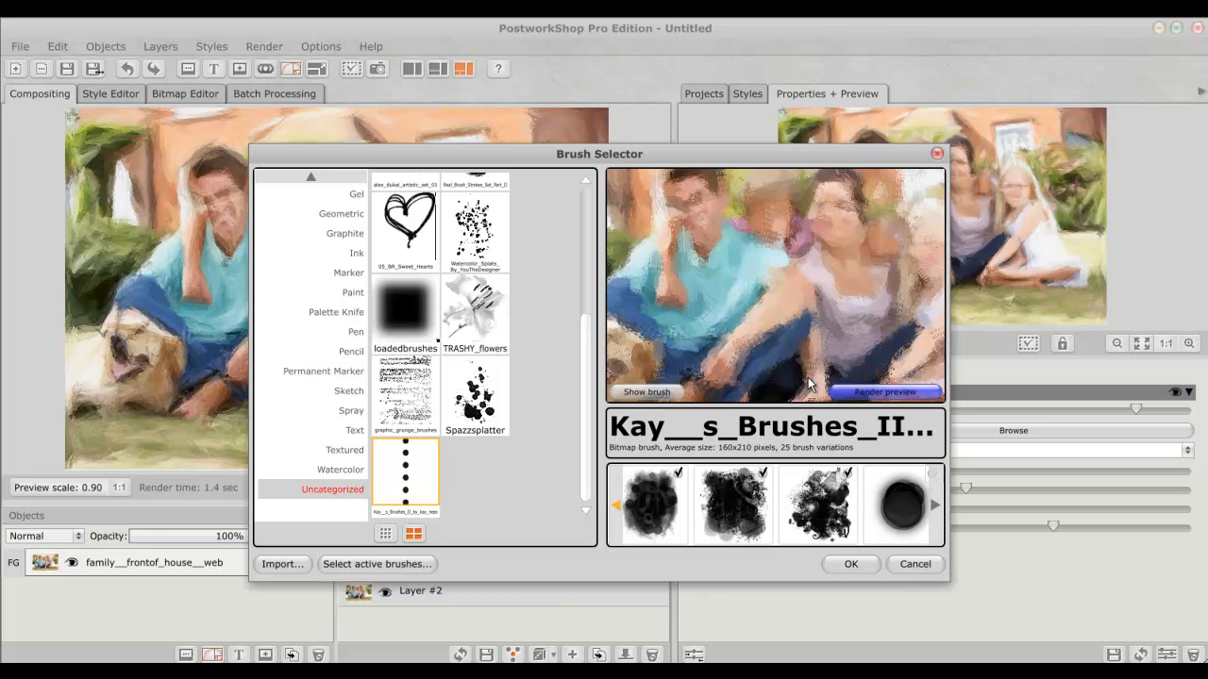
{"action": "left_click", "coordinate": [677, 473]}
{"action": "left_click", "coordinate": [617, 505]}
{"action": "left_click", "coordinate": [616, 506]}
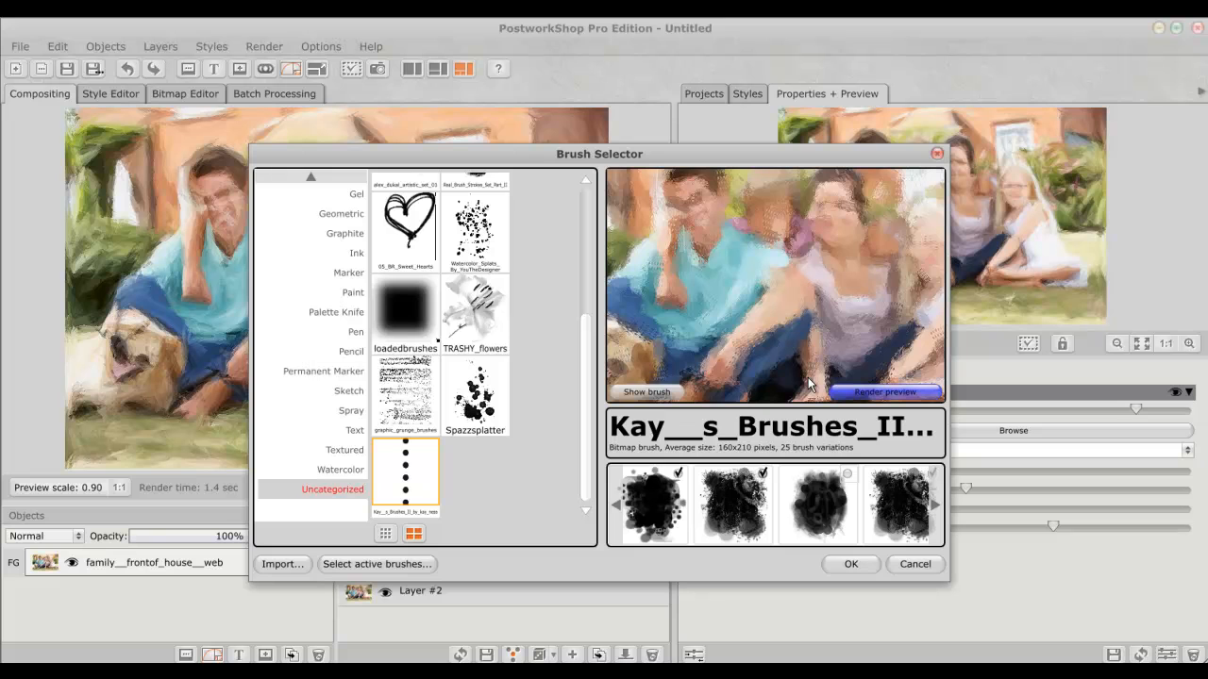
{"action": "left_click", "coordinate": [677, 473]}
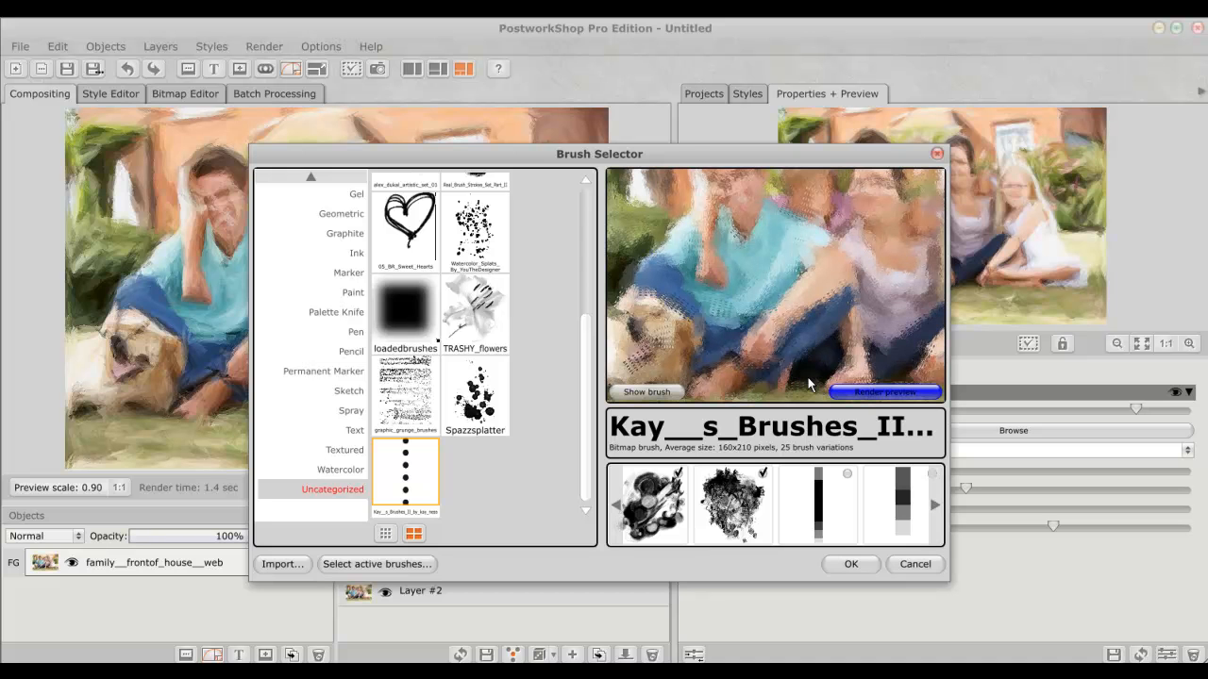
{"action": "left_click_drag", "start_coordinate": [808, 385], "coordinate": [807, 378]}
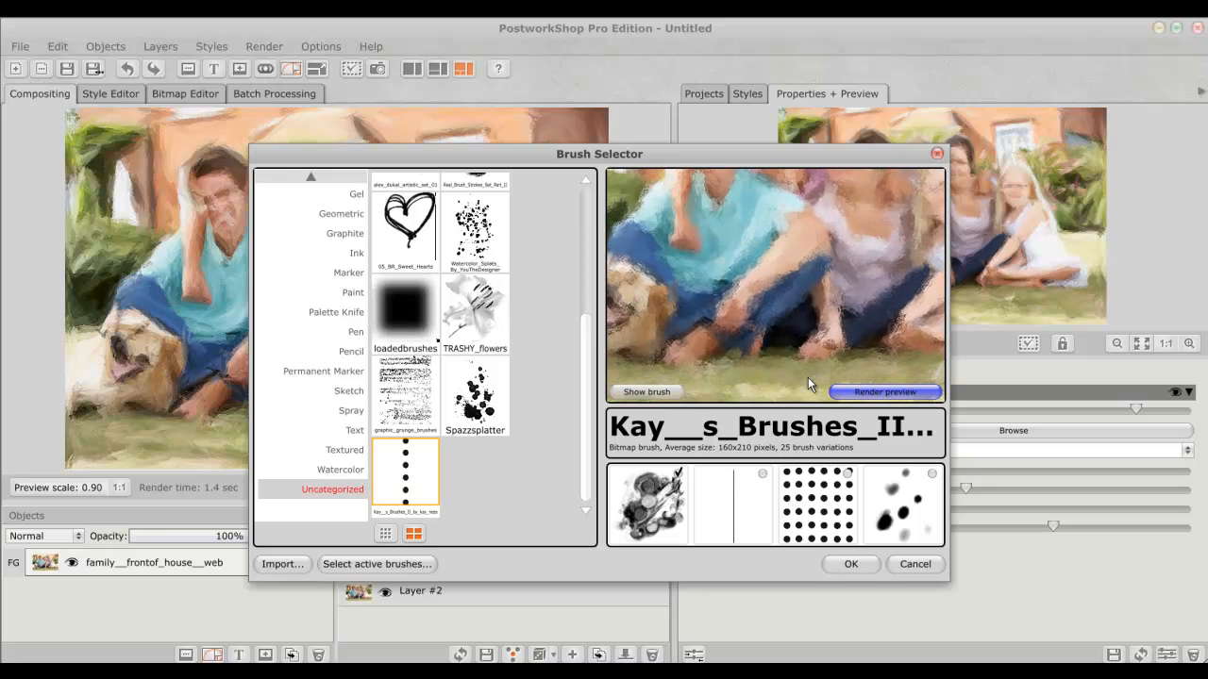
{"action": "key", "text": "Return"}
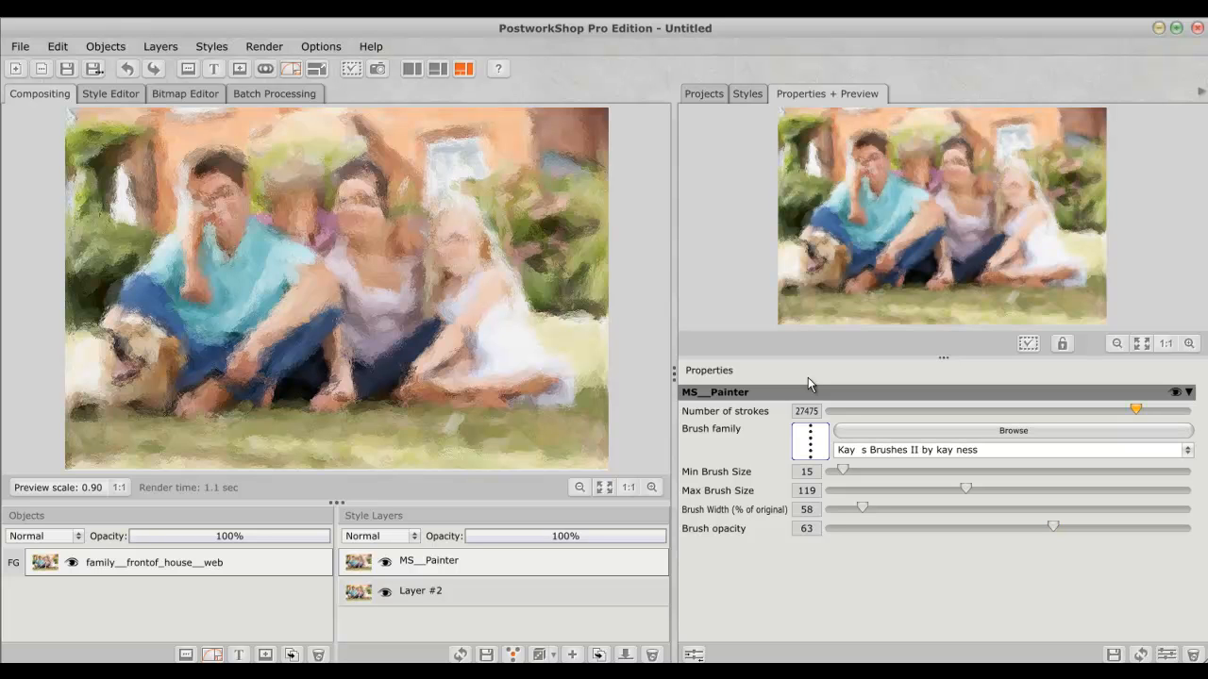
Adjust the MS__Painter style's number of strokes, trying 2915 and 502 before settling on 3720
{"action": "left_click_drag", "start_coordinate": [1136, 409], "coordinate": [1002, 410]}
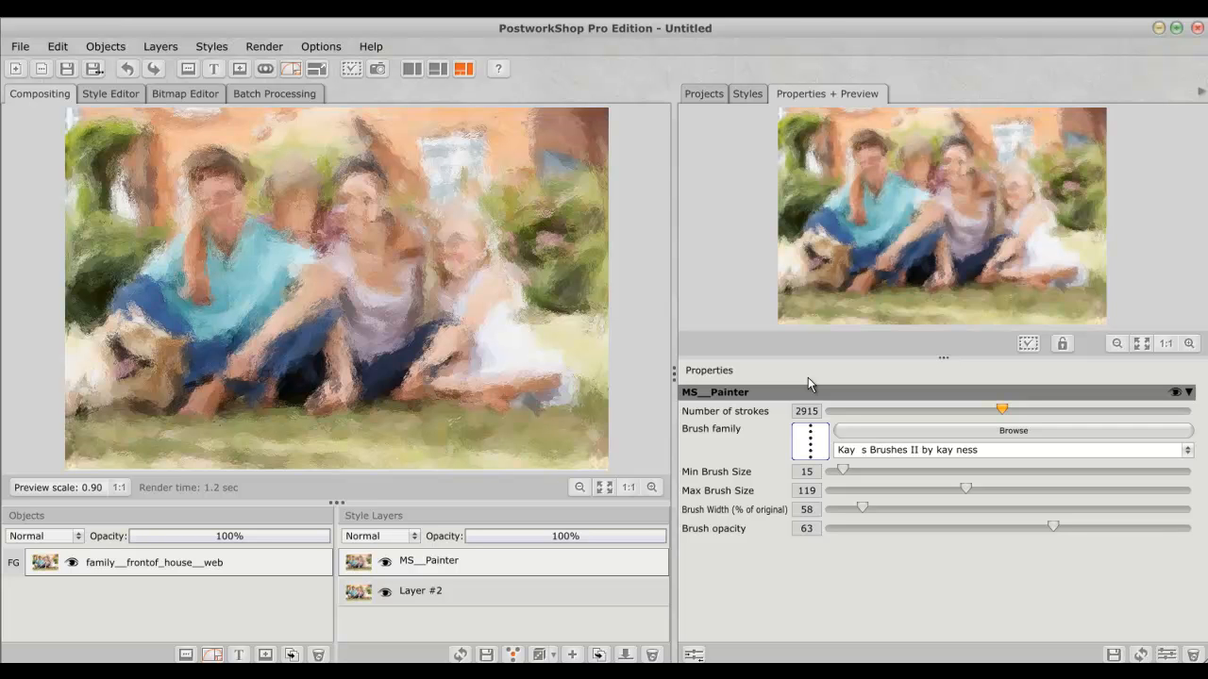
{"action": "key", "text": "ctrl+z"}
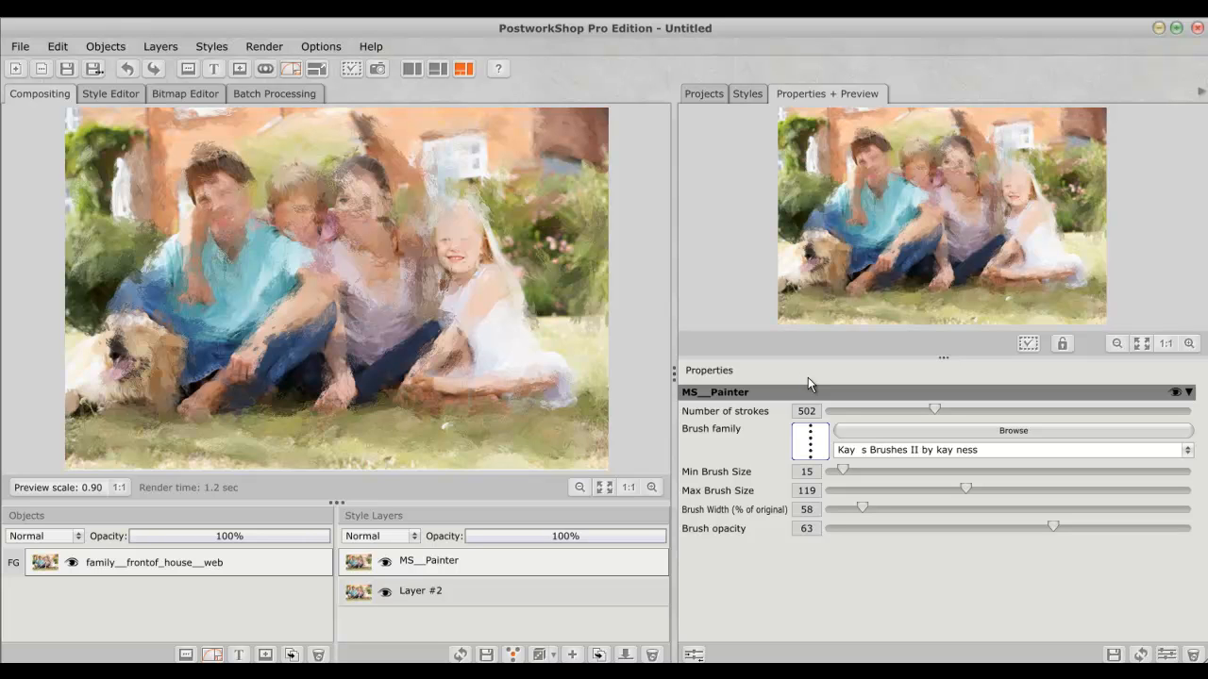
{"action": "left_click_drag", "start_coordinate": [934, 410], "coordinate": [1013, 410]}
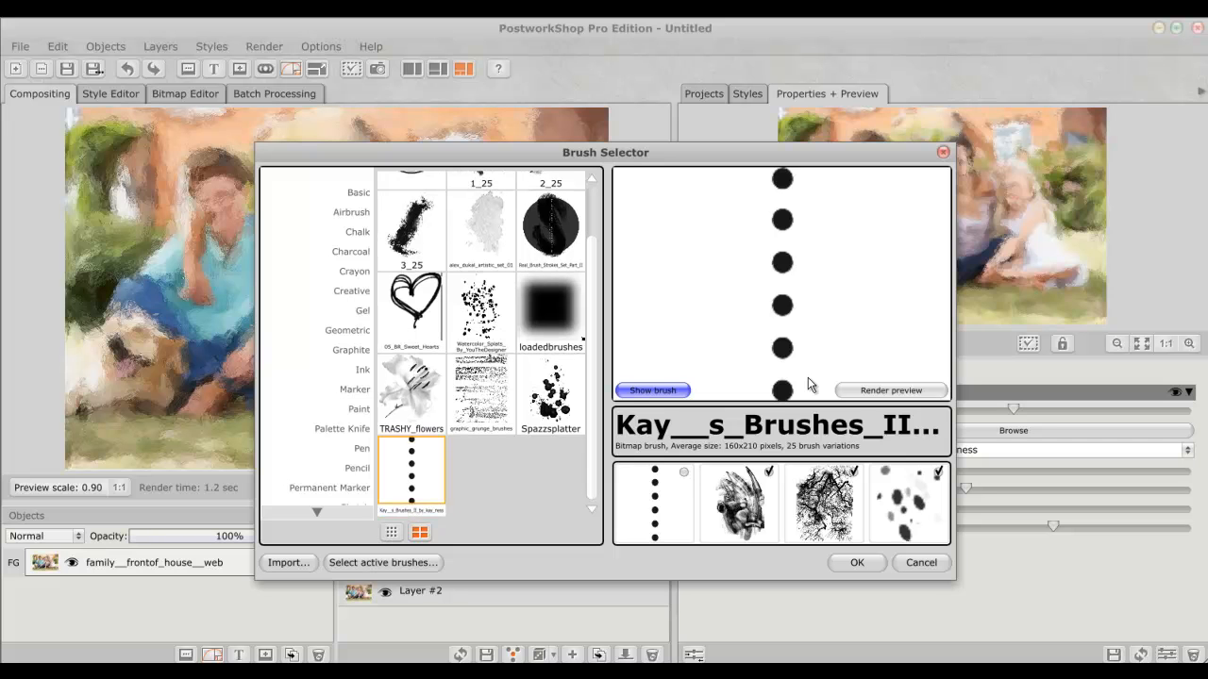
Render a preview of the TRASHY_flowers brush and apply it as the MS__Painter style's brush family
{"action": "key", "text": "Up"}
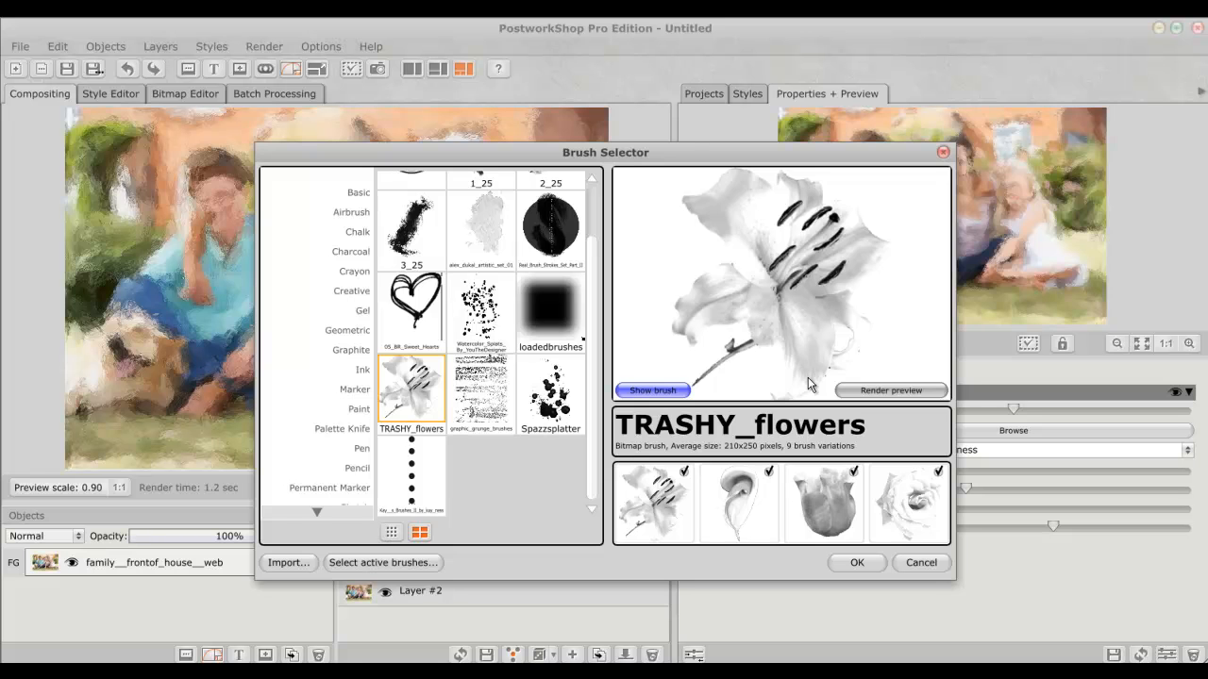
{"action": "left_click", "coordinate": [853, 390]}
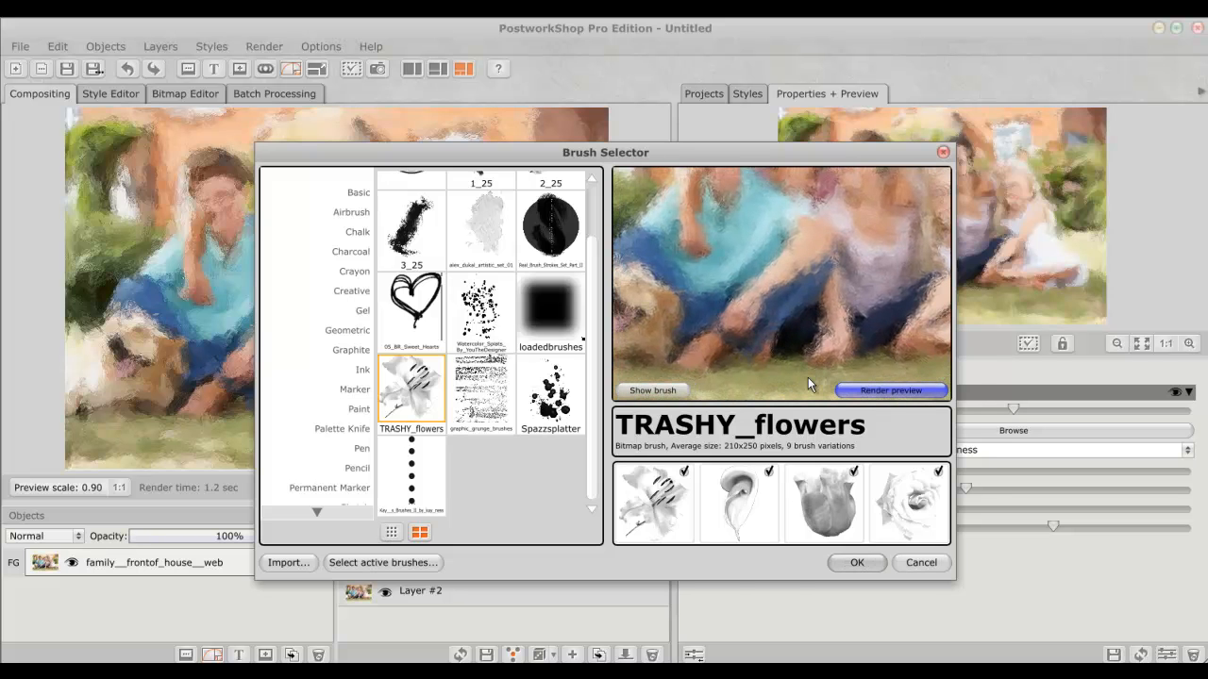
{"action": "key", "text": "Return"}
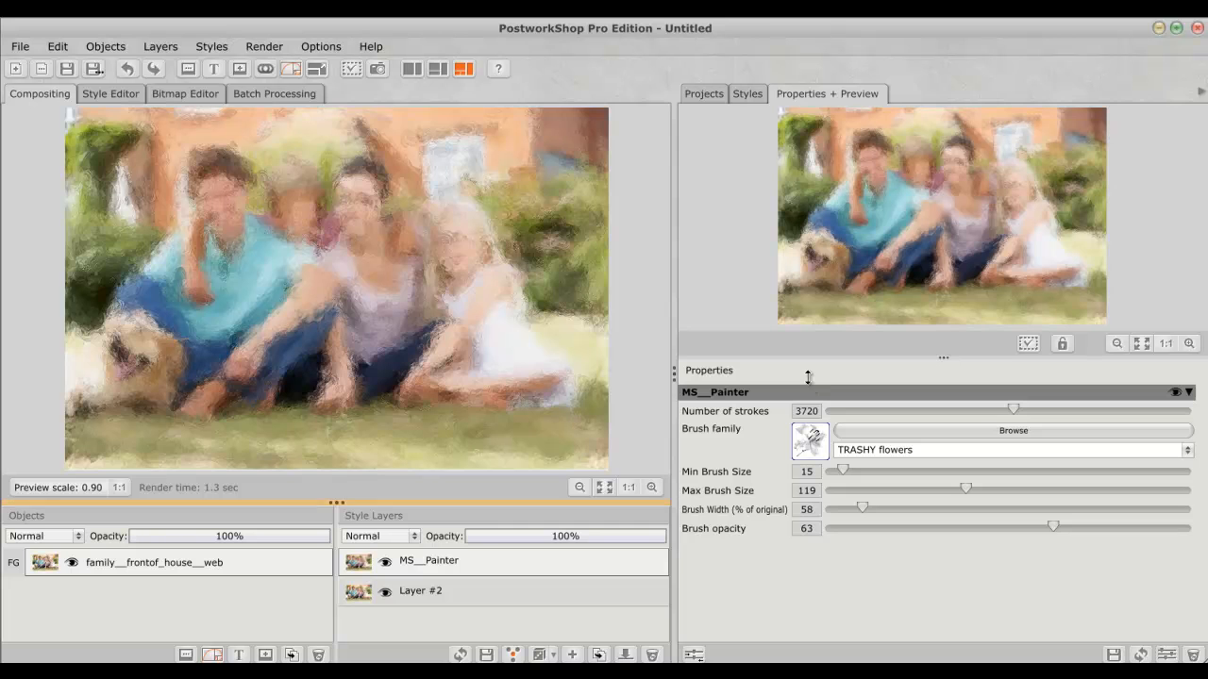
Examine the flower brush's stroke texture up close around the figures and the dog, and return to the full picture
{"action": "left_click", "coordinate": [652, 487]}
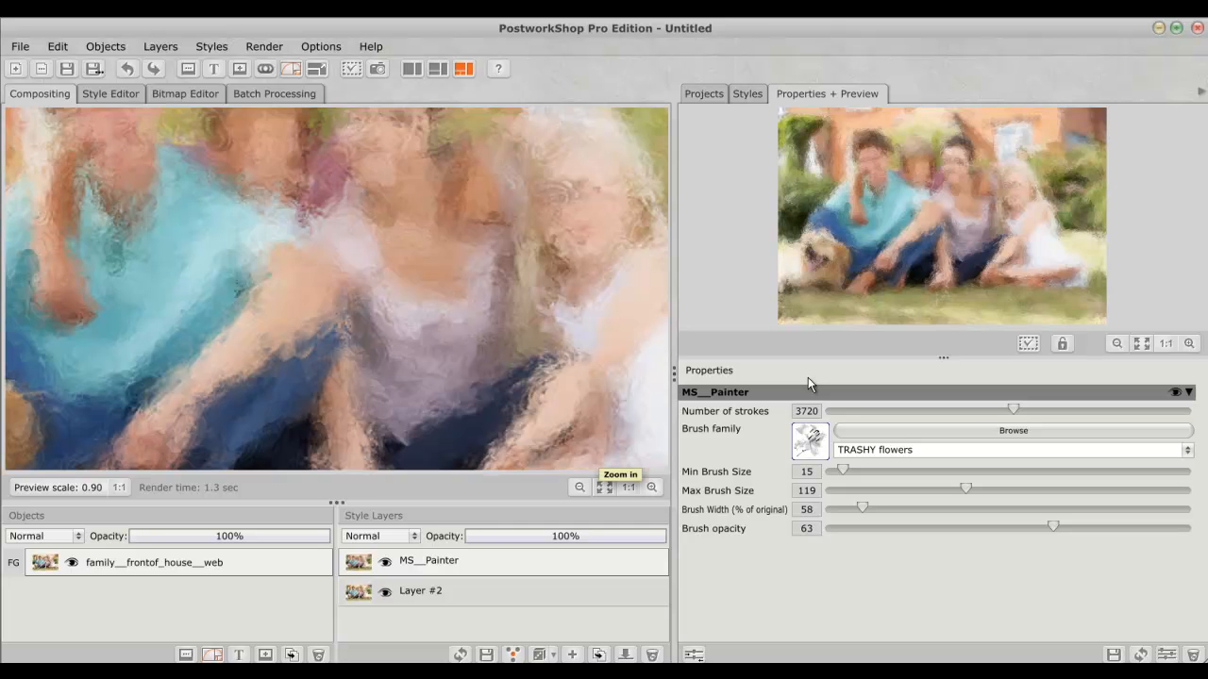
{"action": "left_click", "coordinate": [652, 488]}
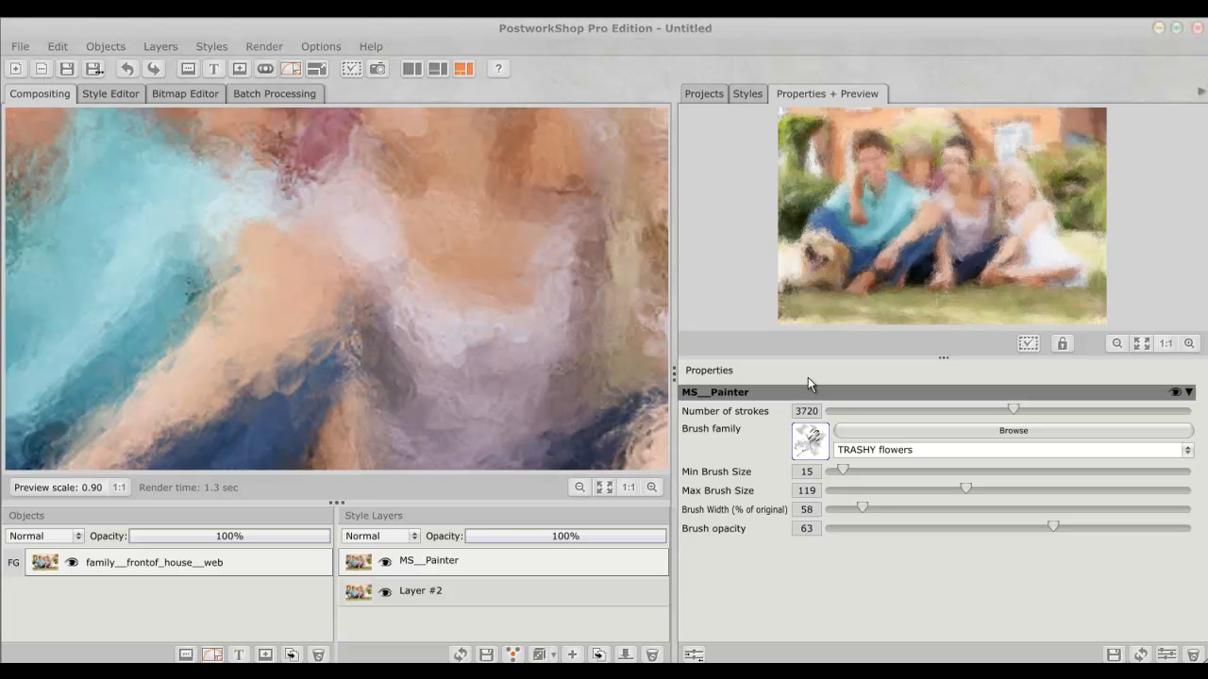
{"action": "left_click", "coordinate": [337, 289]}
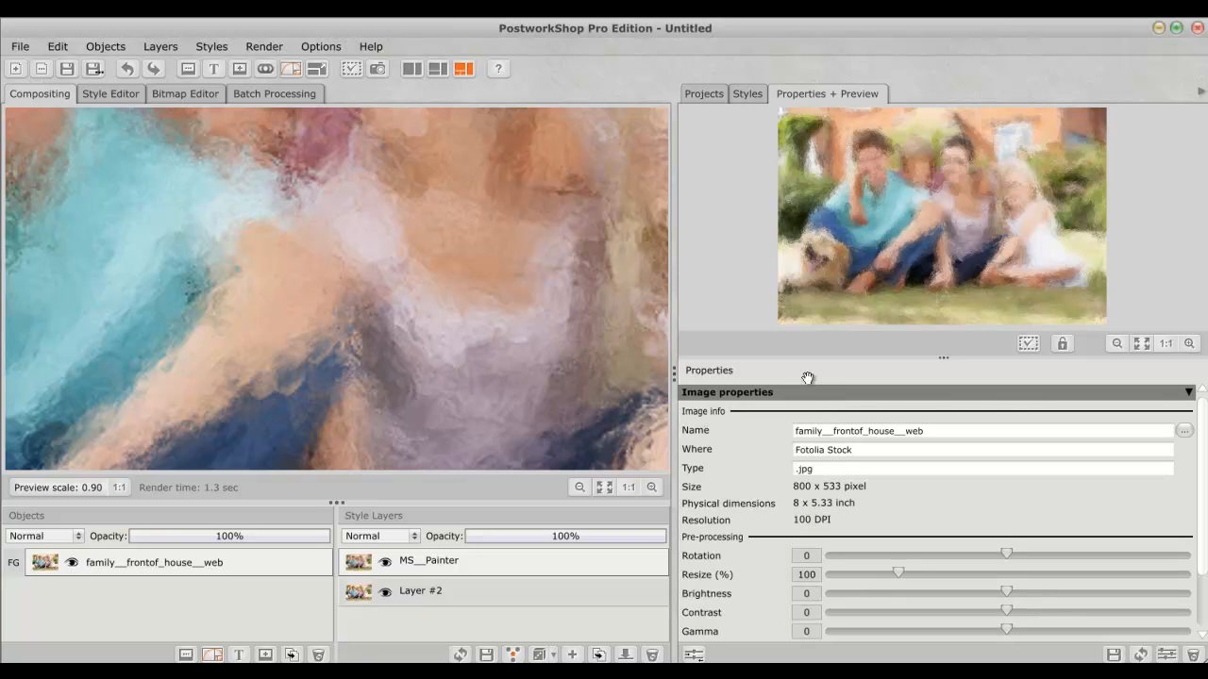
{"action": "left_click_drag", "start_coordinate": [337, 289], "coordinate": [356, 287]}
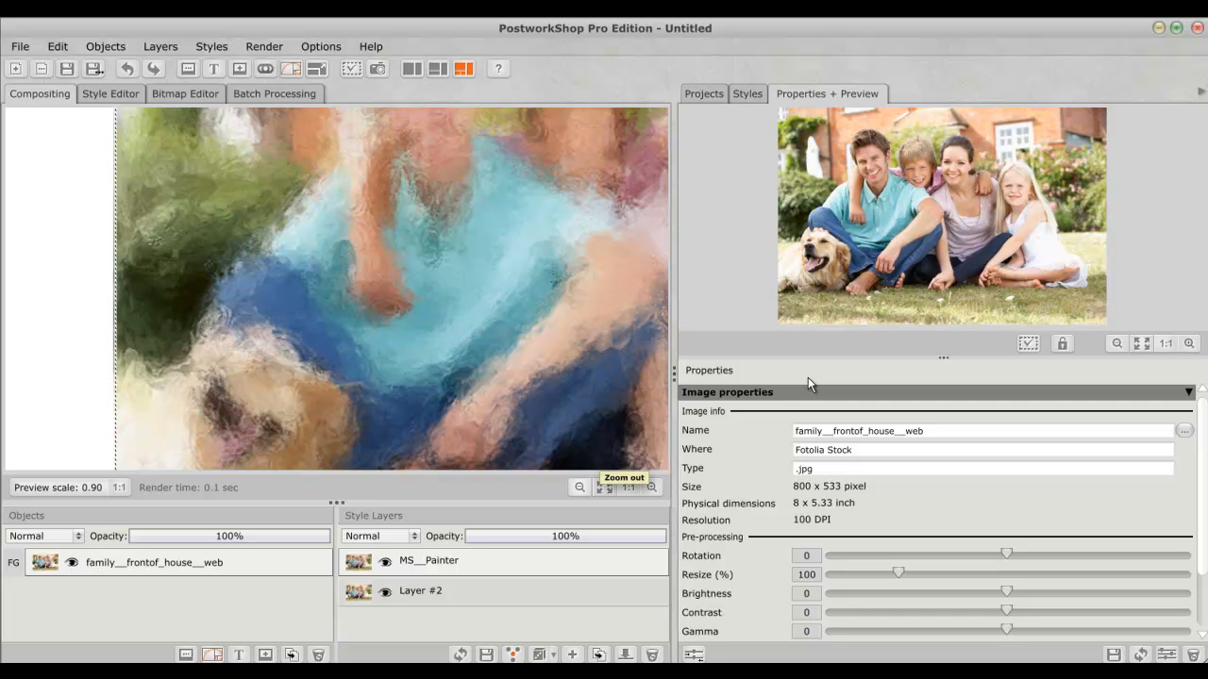
{"action": "left_click", "coordinate": [581, 488]}
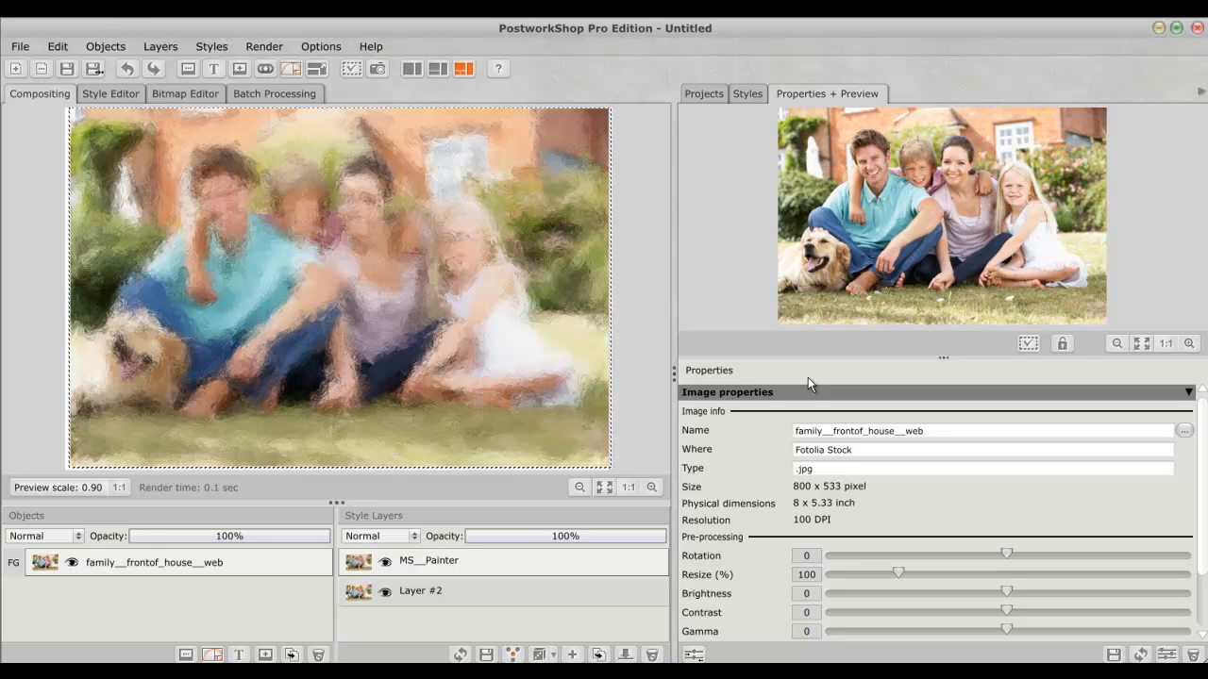
Delete the modified MS__Painter layer and reapply the original MS__Painter style from My Styles to the photo, showing its properties
{"action": "left_click", "coordinate": [747, 93]}
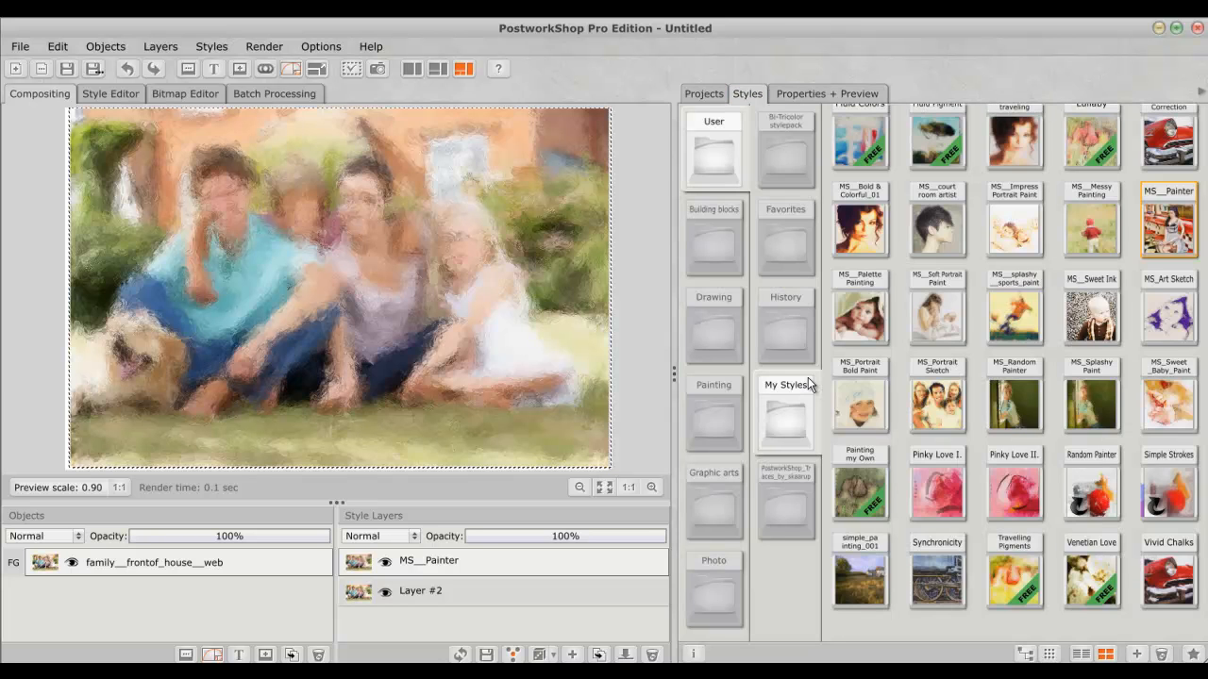
{"action": "left_click", "coordinate": [827, 94]}
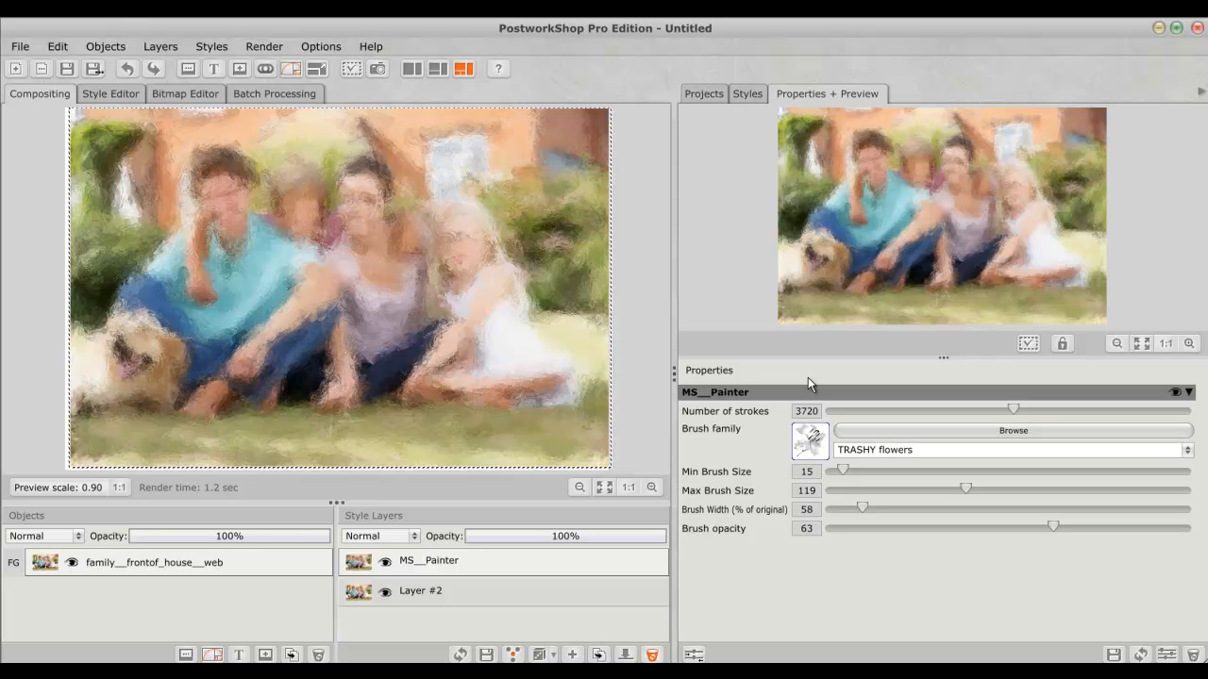
{"action": "left_click", "coordinate": [652, 655]}
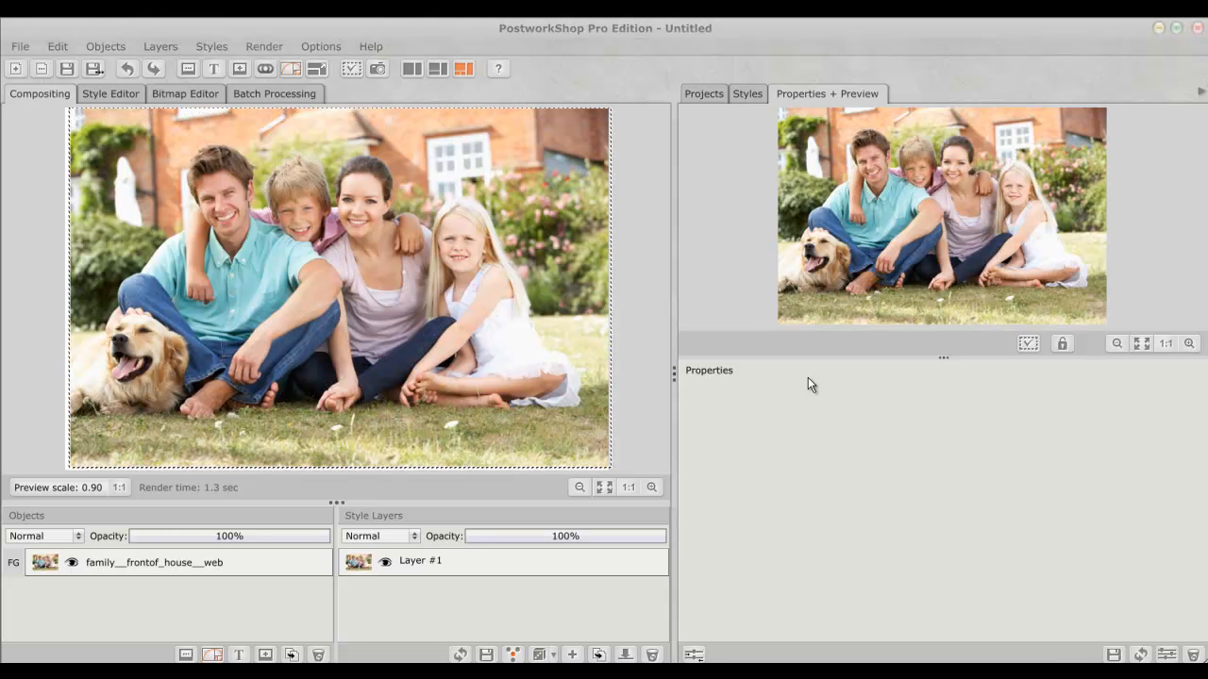
{"action": "left_click", "coordinate": [748, 93]}
{"action": "left_click_drag", "start_coordinate": [1168, 230], "coordinate": [448, 553]}
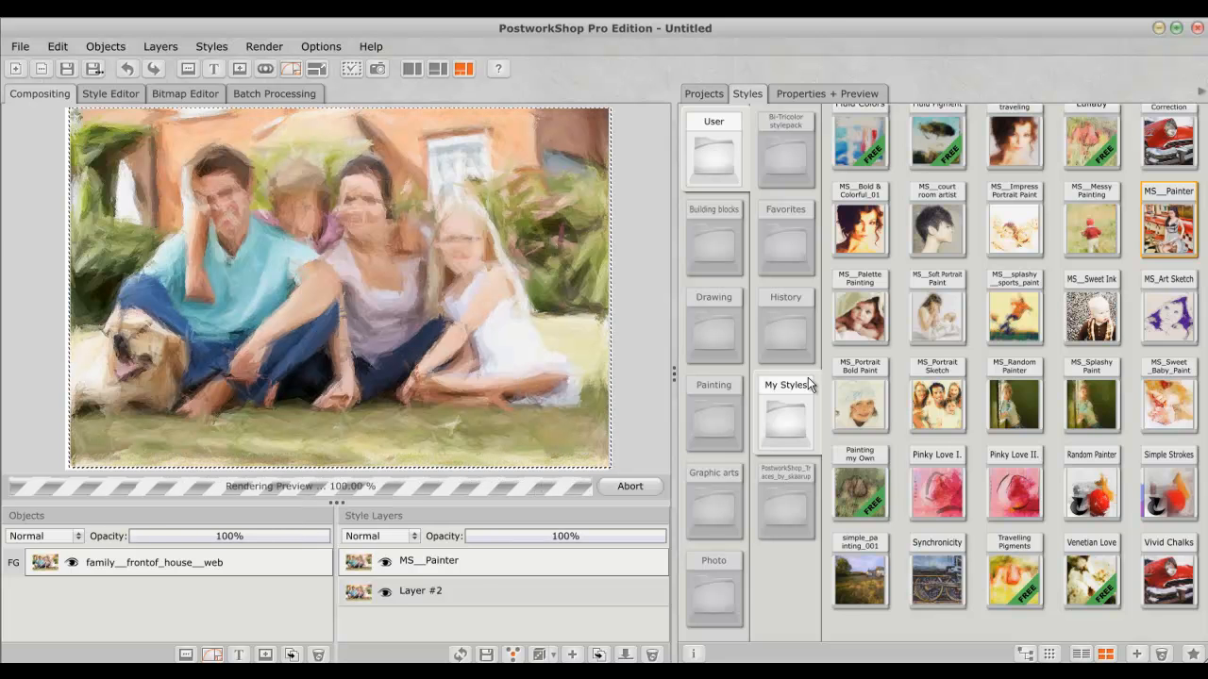
{"action": "left_click", "coordinate": [826, 94]}
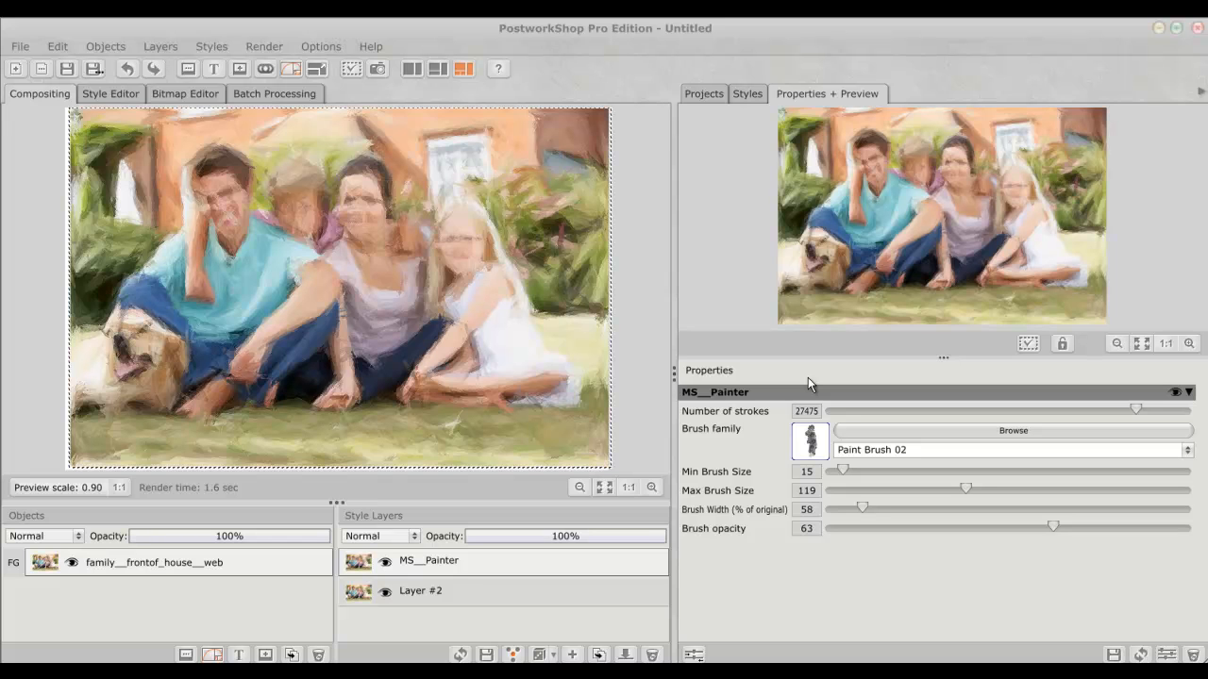
Try to save the current style in the My Styles category without a name, and cancel the save
{"action": "key", "text": "alt+f"}
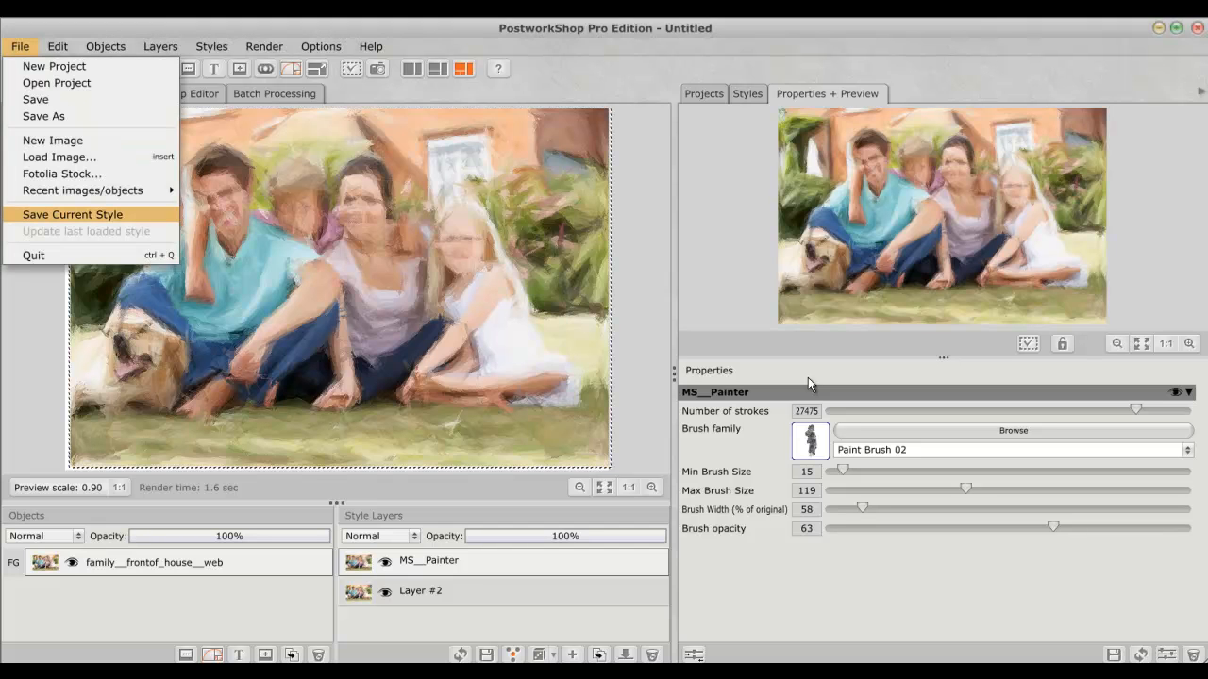
{"action": "key", "text": "Return"}
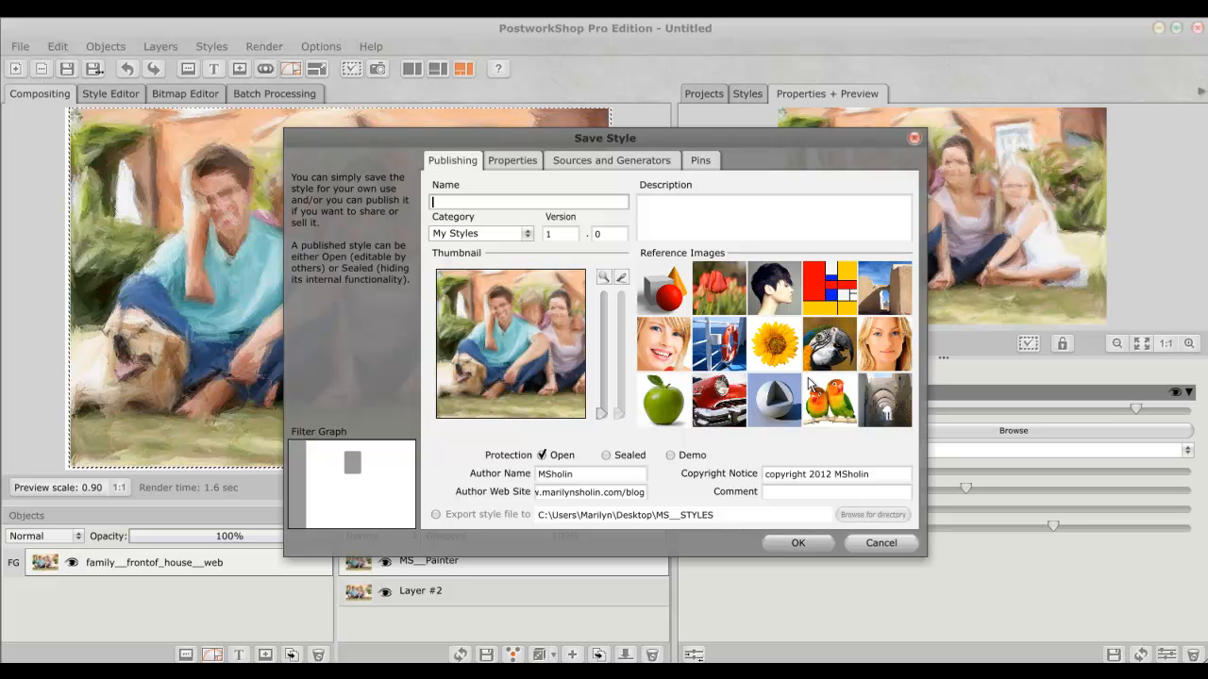
{"action": "key", "text": "Return"}
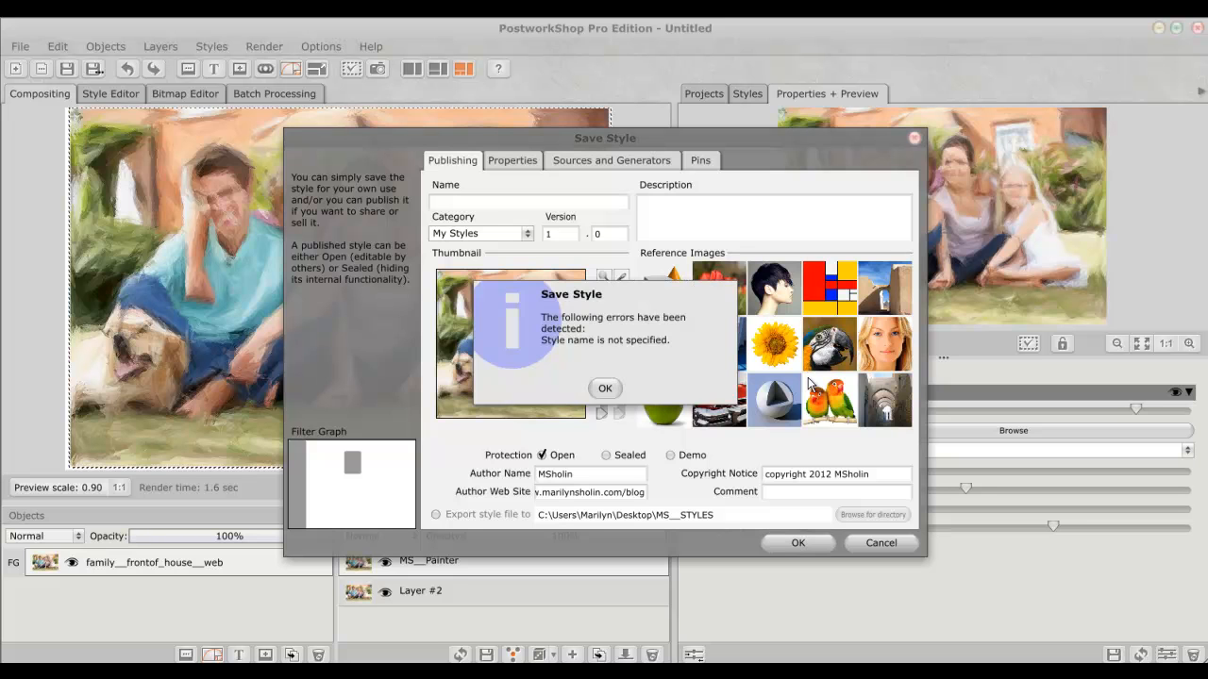
{"action": "key", "text": "Return"}
{"action": "key", "text": "Escape"}
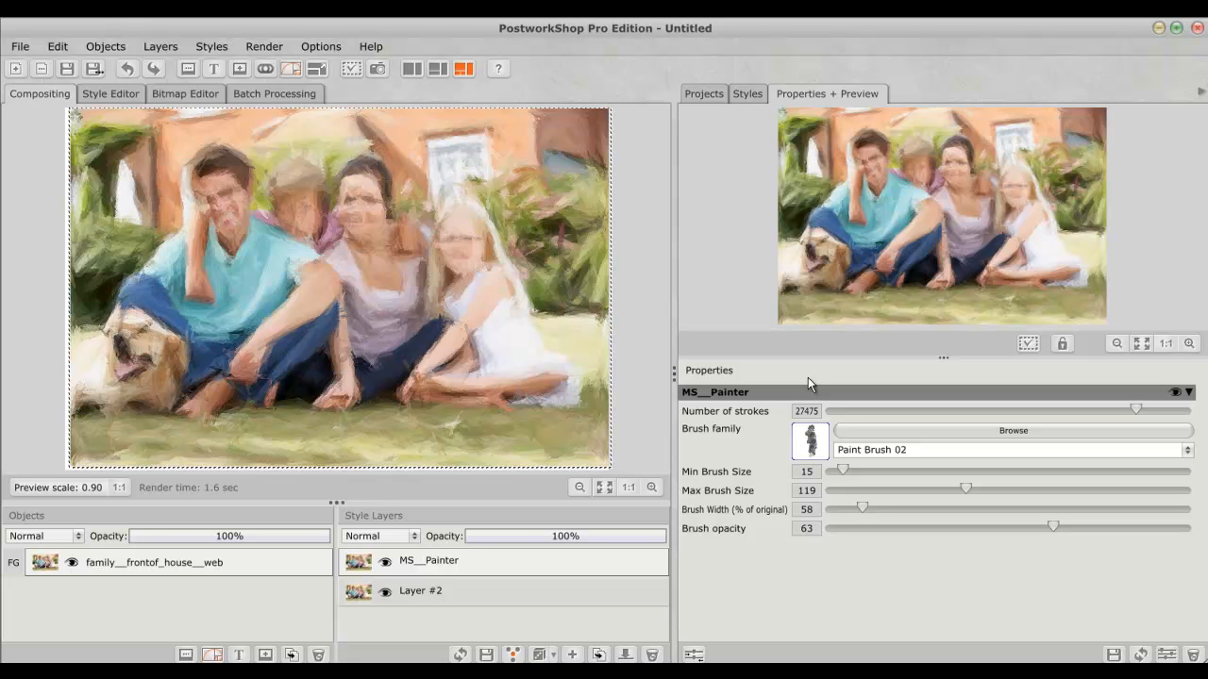
{"action": "key", "text": "alt+h"}
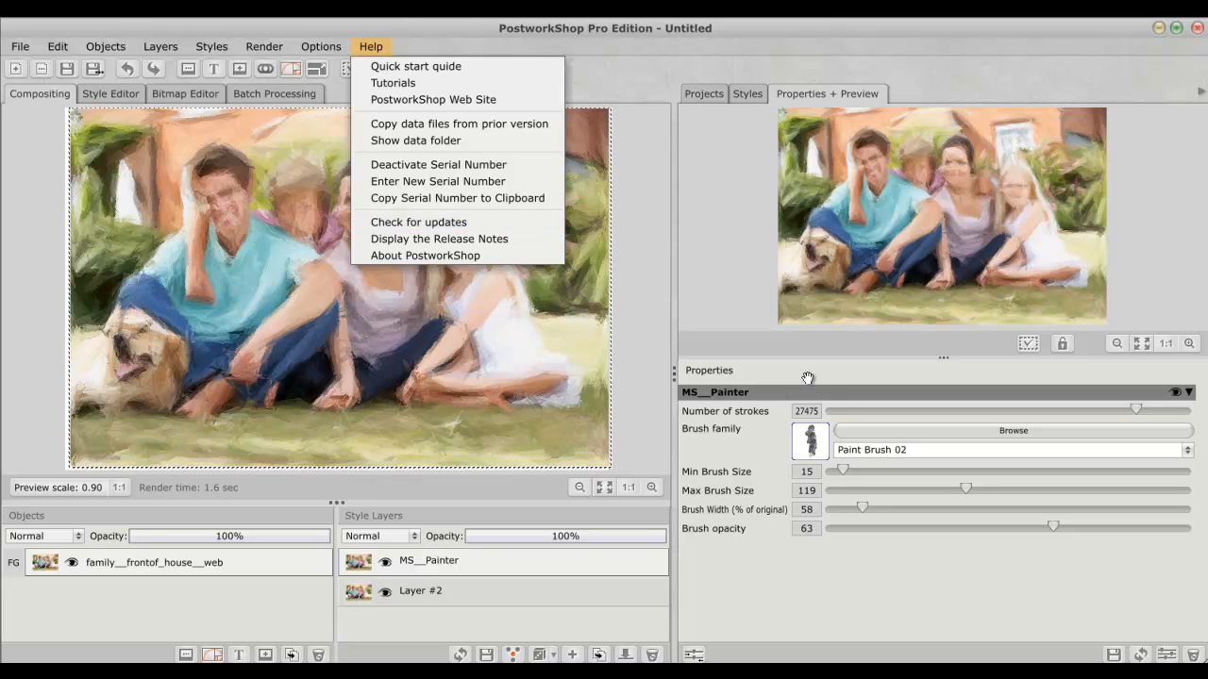
{"action": "key", "text": "Escape"}
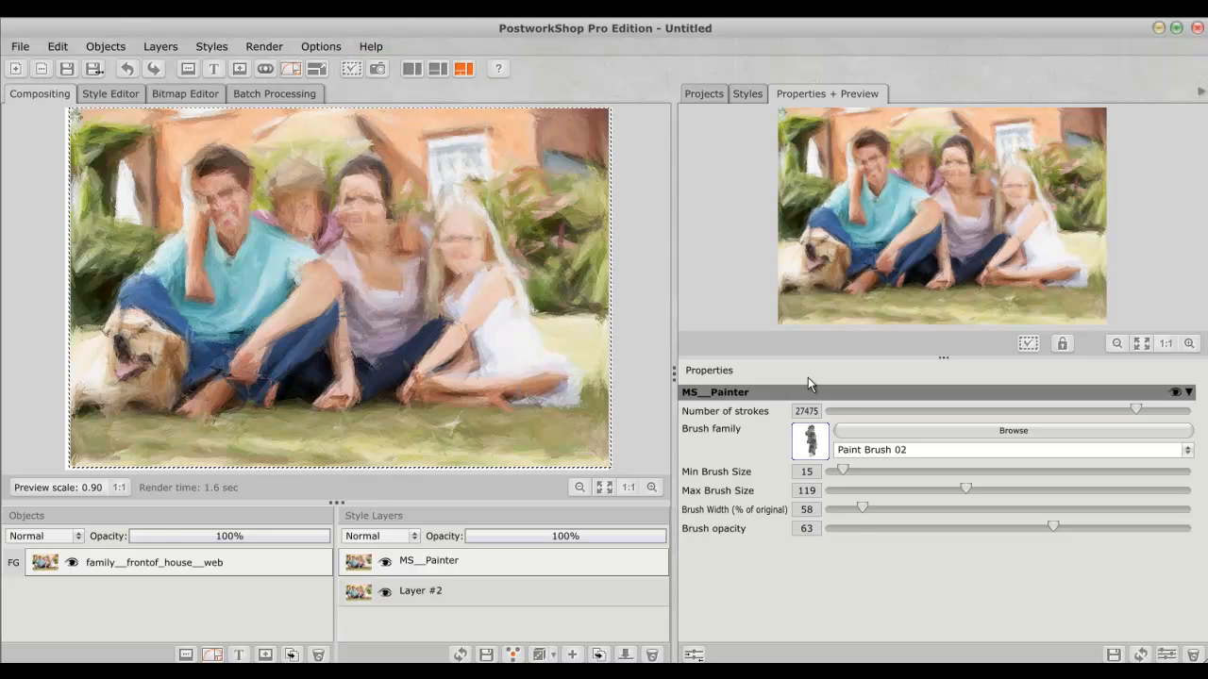